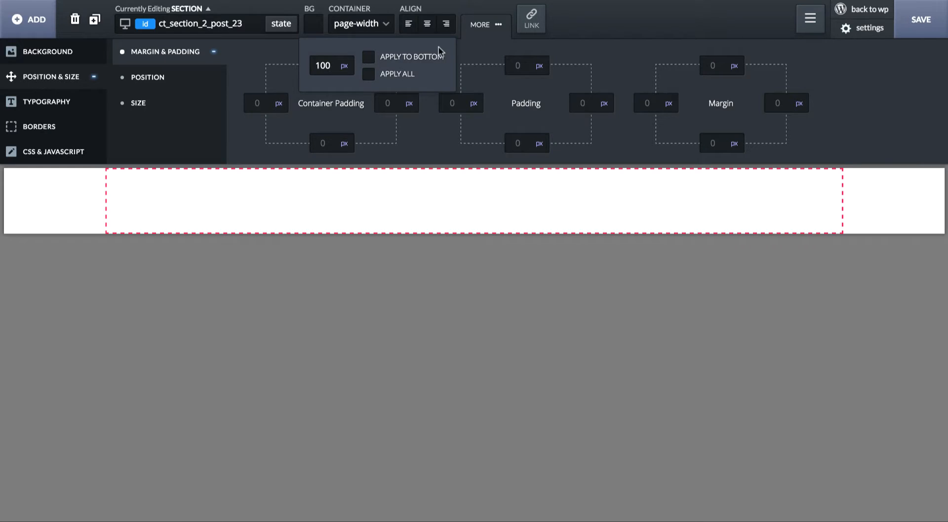
# Apply the 100 px container padding to the section's bottom as well and center-align the section's content.
pyautogui.click(427, 58)
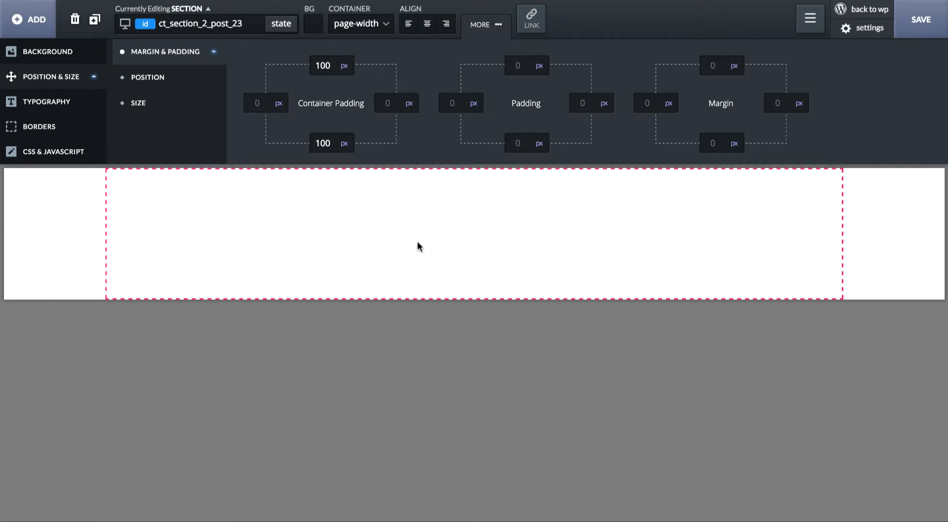
pyautogui.click(428, 28)
# Add a heading to the section with the text "My awesome feature is really awesome.".
pyautogui.click(28, 19)
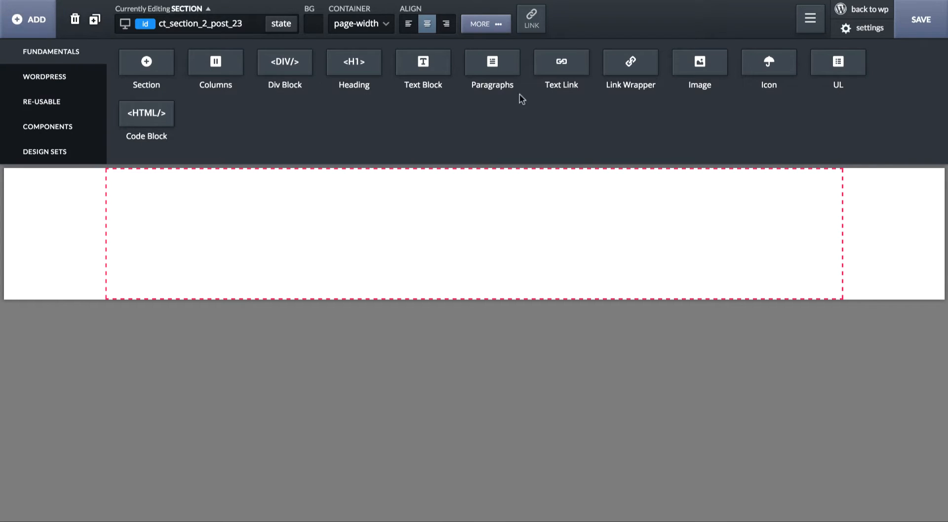
pyautogui.click(352, 63)
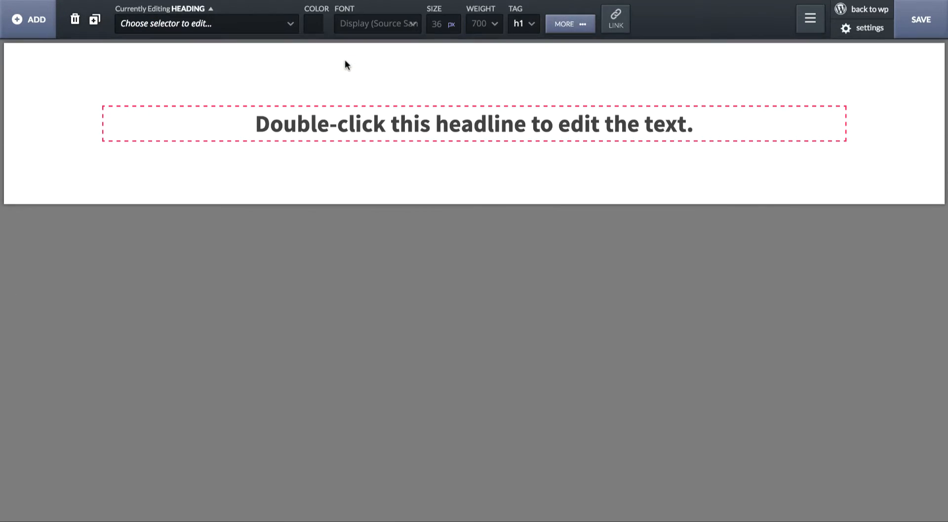
pyautogui.doubleClick(380, 116)
pyautogui.write('My awesome feature i')
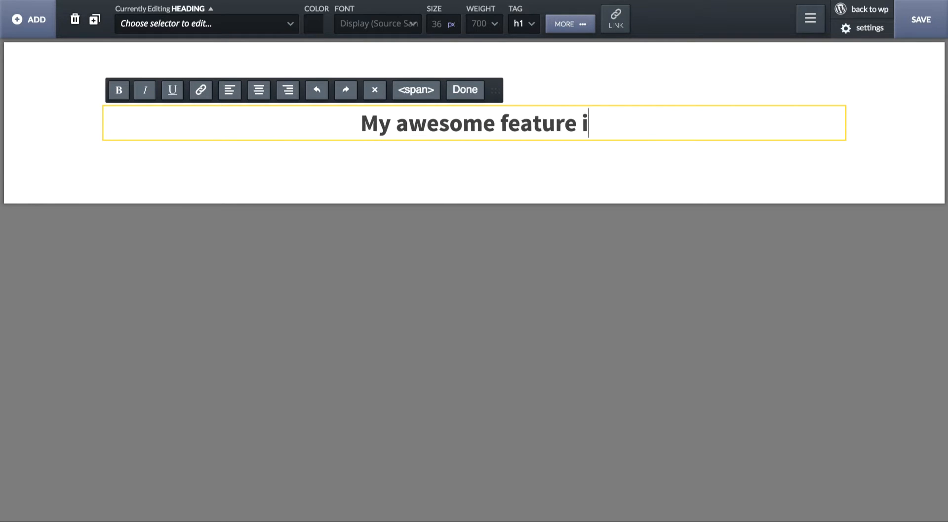
pyautogui.write('s really awesome.')
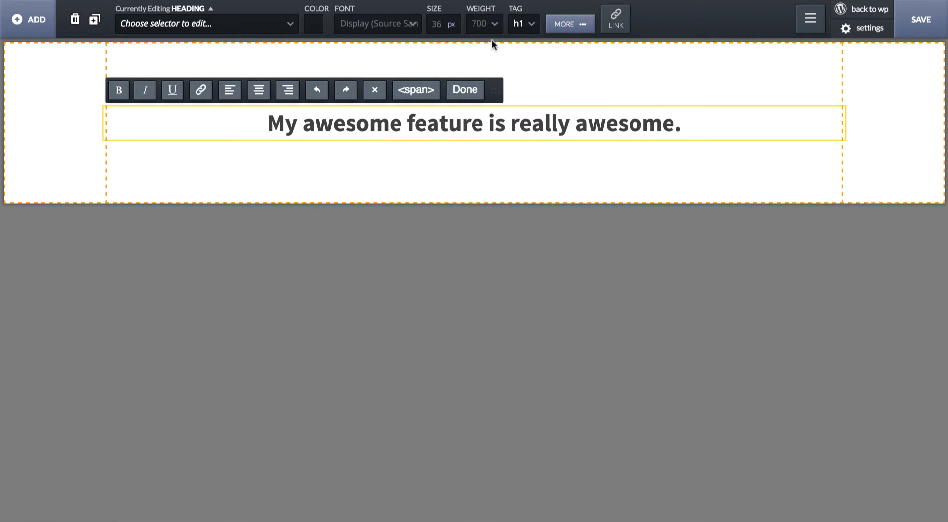
# Set the heading's font weight to 400 and its color to semi-transparent black, rgba(0,0,0,0.63).
pyautogui.click(482, 25)
pyautogui.click(484, 112)
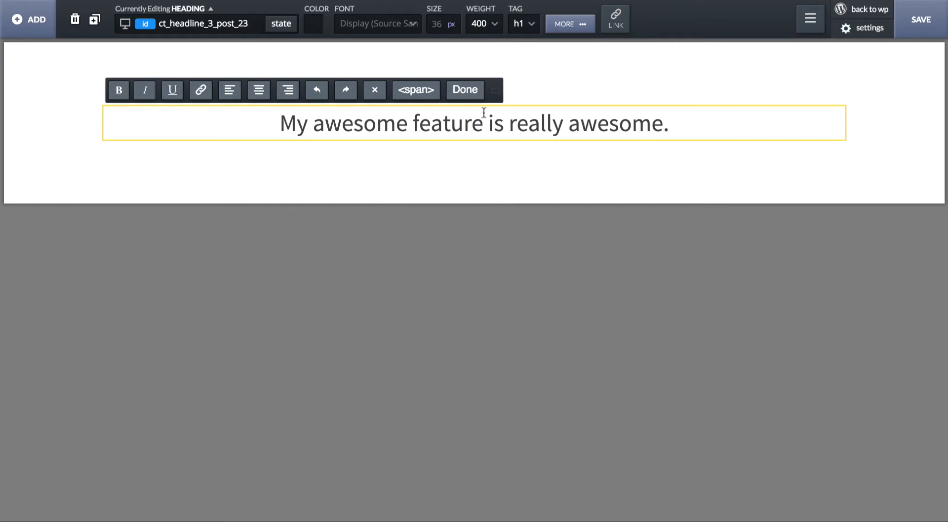
pyautogui.click(313, 23)
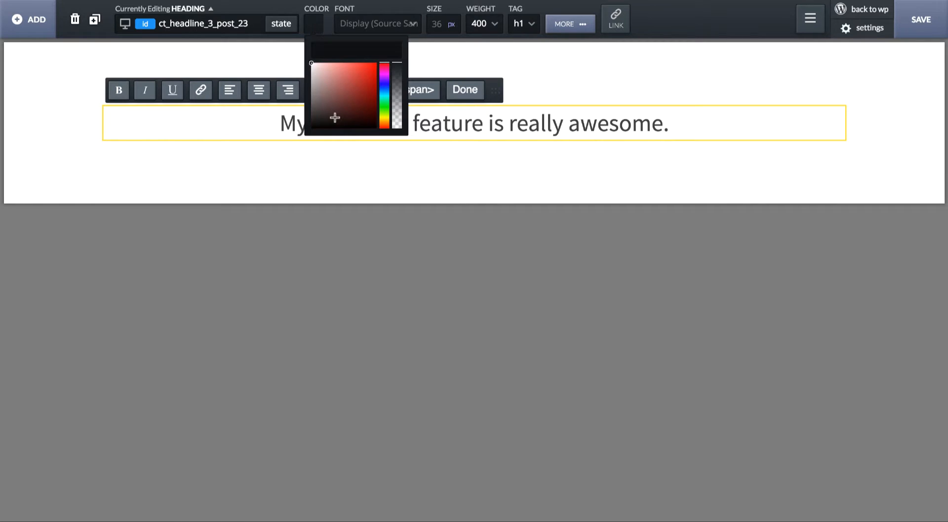
pyautogui.moveTo(396, 84); pyautogui.dragTo(395, 86)
pyautogui.click(476, 159)
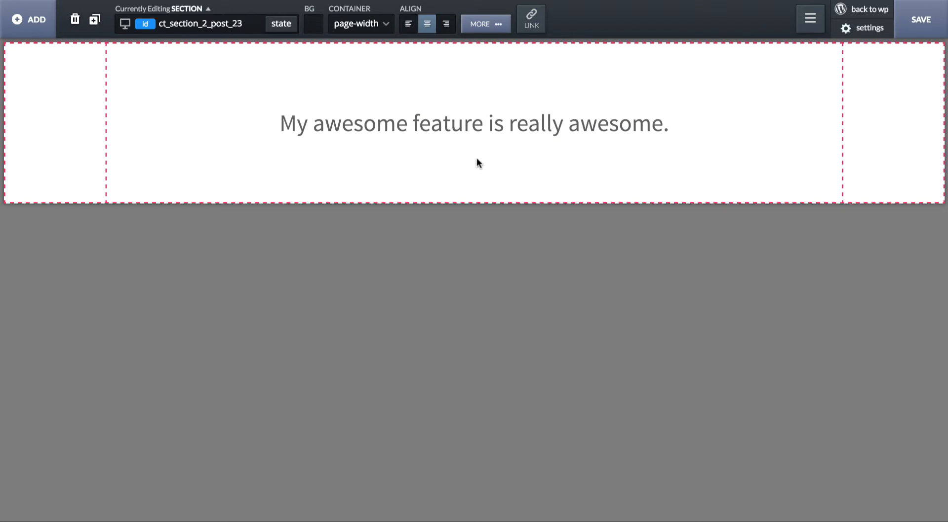
# Duplicate the heading and set the copy's font size to 22 px and weight to 300.
pyautogui.click(511, 129)
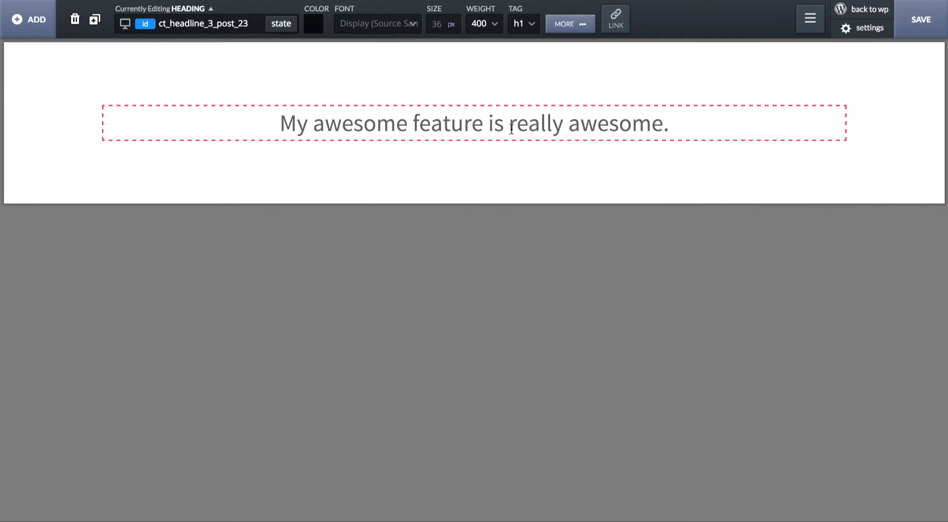
pyautogui.click(95, 21)
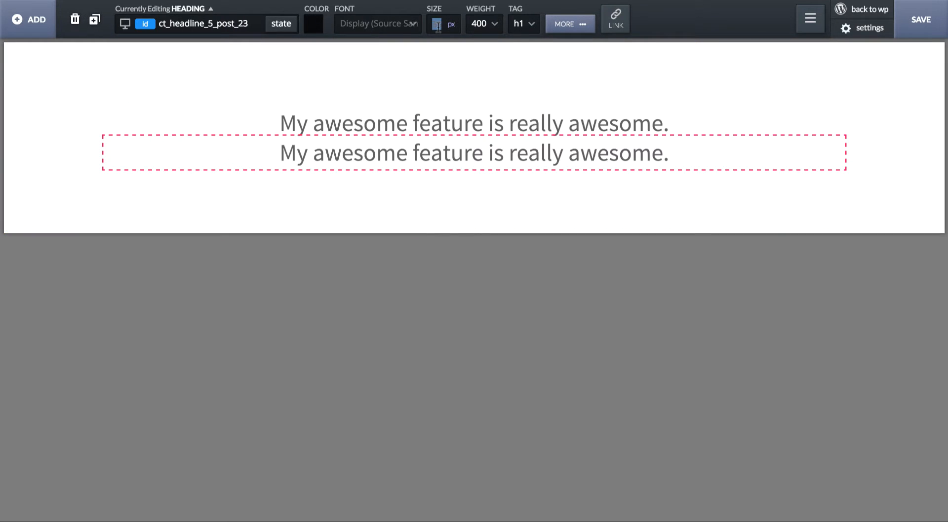
pyautogui.write('22')
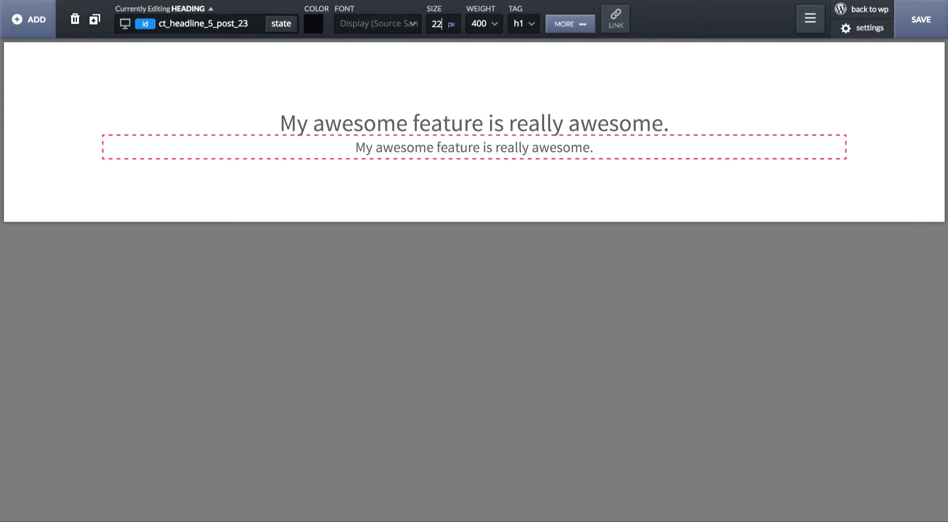
pyautogui.click(482, 31)
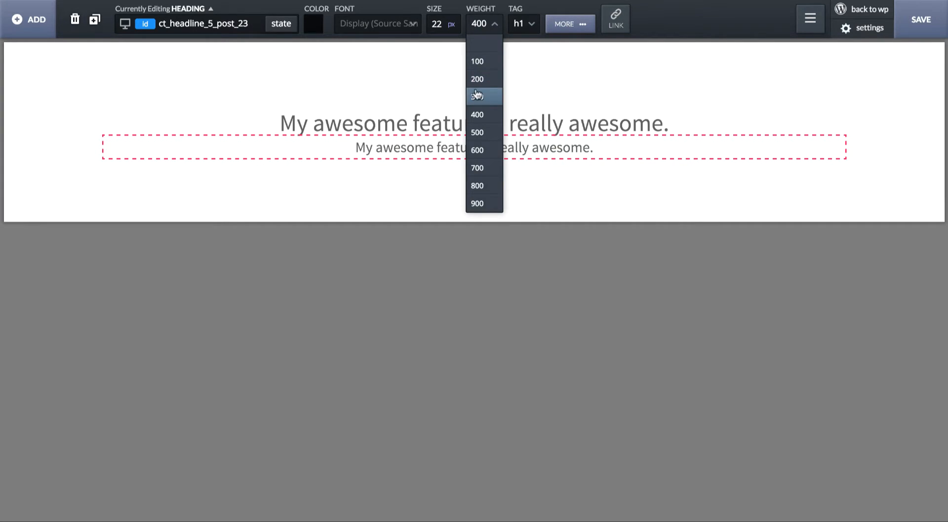
pyautogui.click(477, 94)
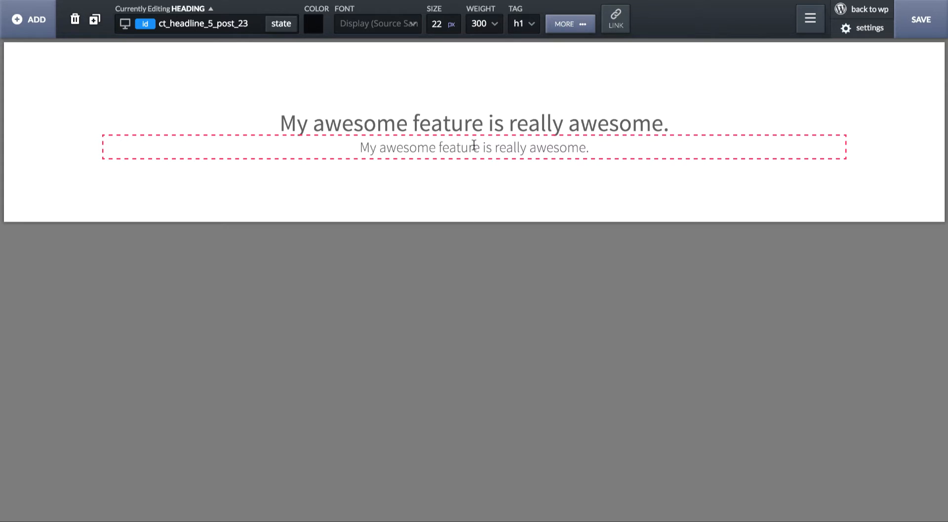
# Adjust the copied heading's color opacity and replace its text with "The feature is so key.".
pyautogui.click(316, 20)
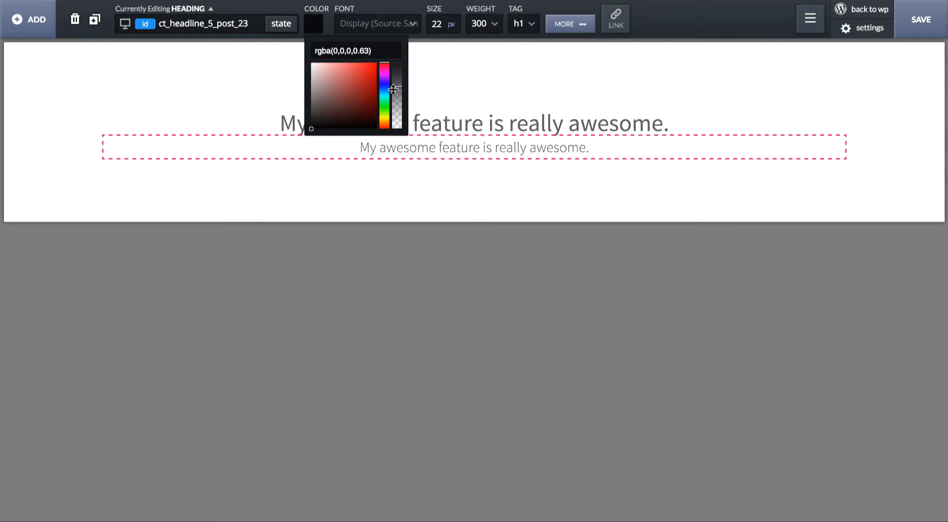
pyautogui.doubleClick(485, 154)
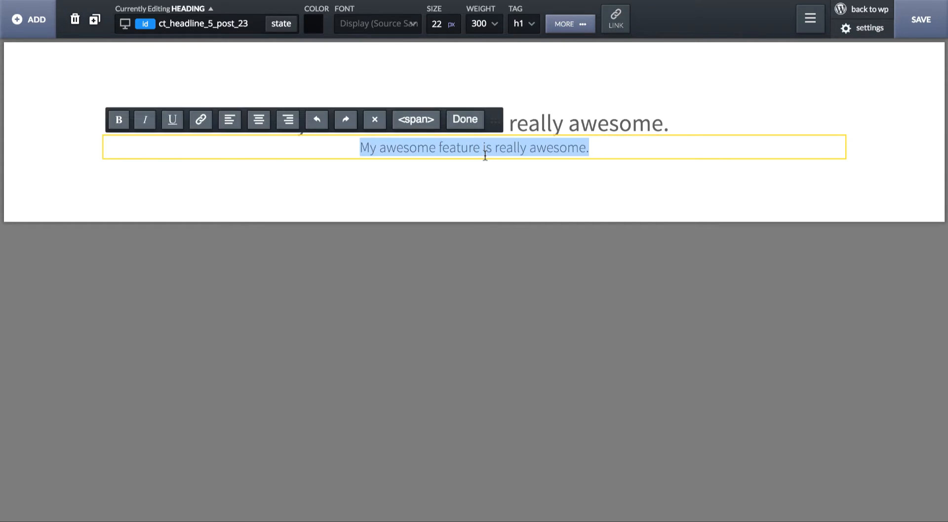
pyautogui.write('The feature is so key.')
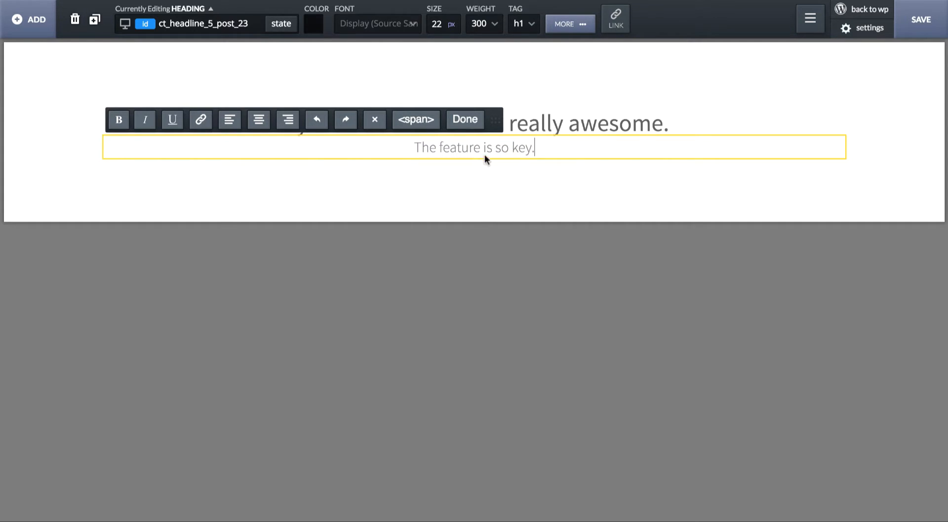
pyautogui.click(557, 188)
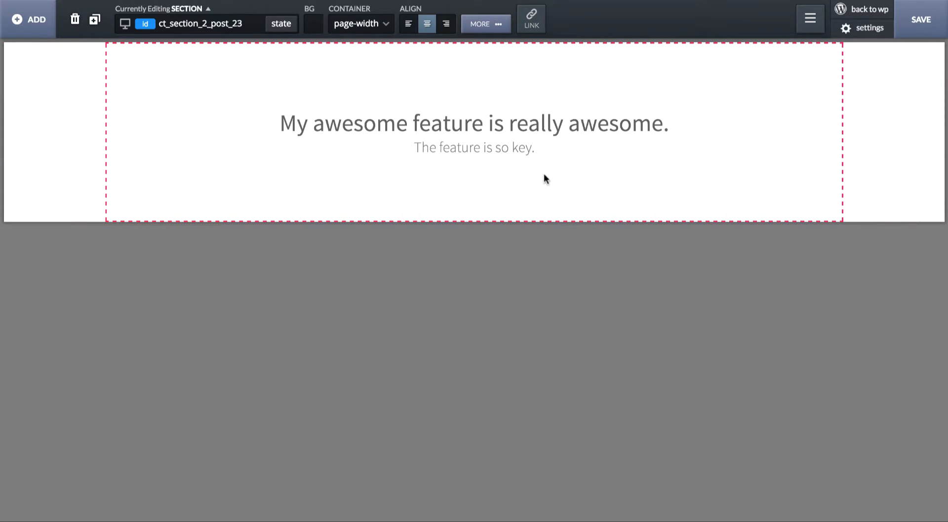
# Set the bottom margin of the heading "My awesome feature is really awesome." to 8 px.
pyautogui.click(522, 129)
pyautogui.click(561, 27)
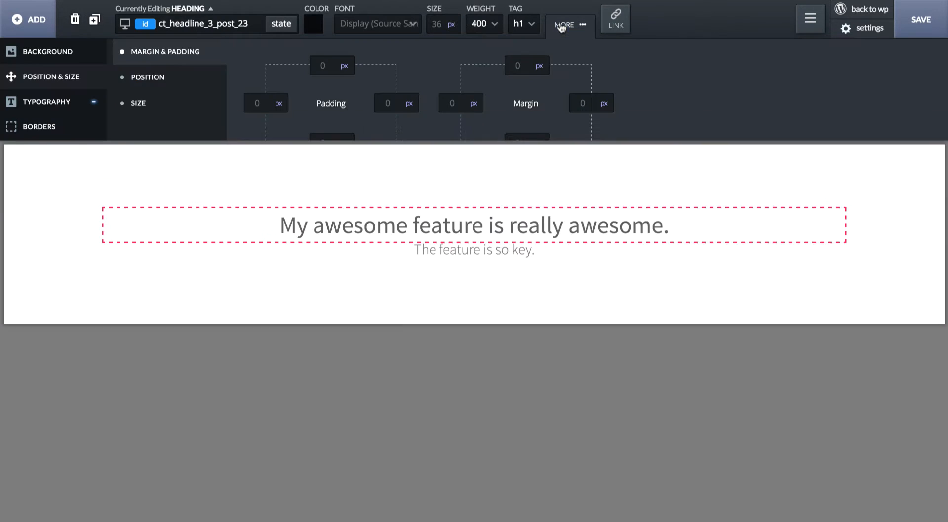
pyautogui.click(509, 142)
pyautogui.write('8')
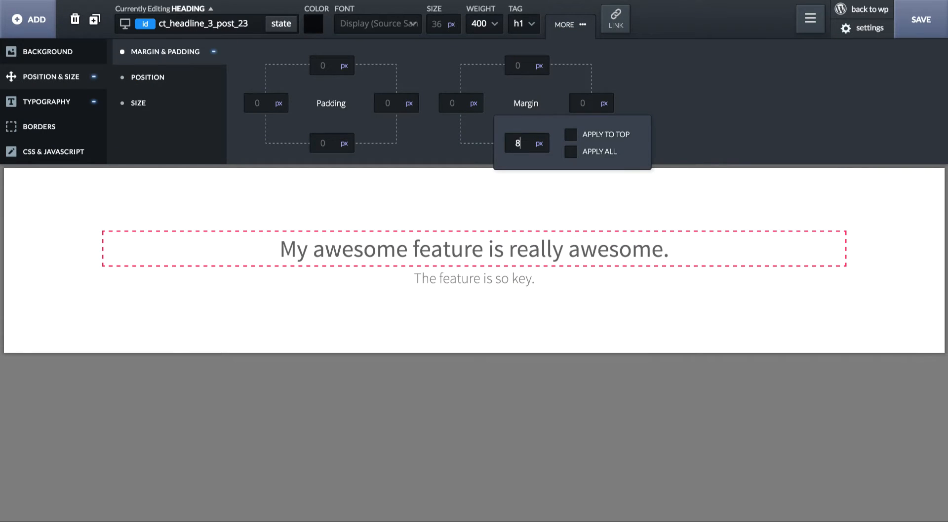
# Add a div block to the section beneath the headings and set its top margin to 75 px.
pyautogui.click(513, 317)
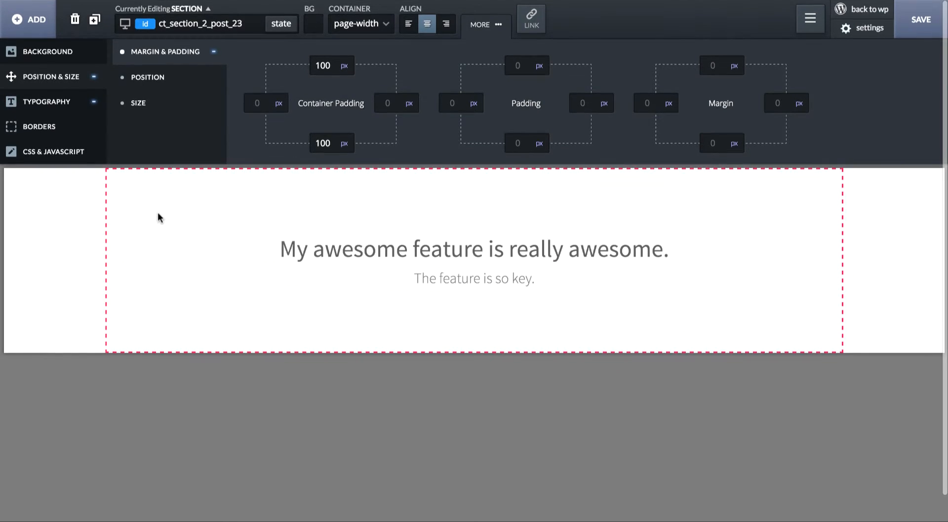
pyautogui.click(33, 21)
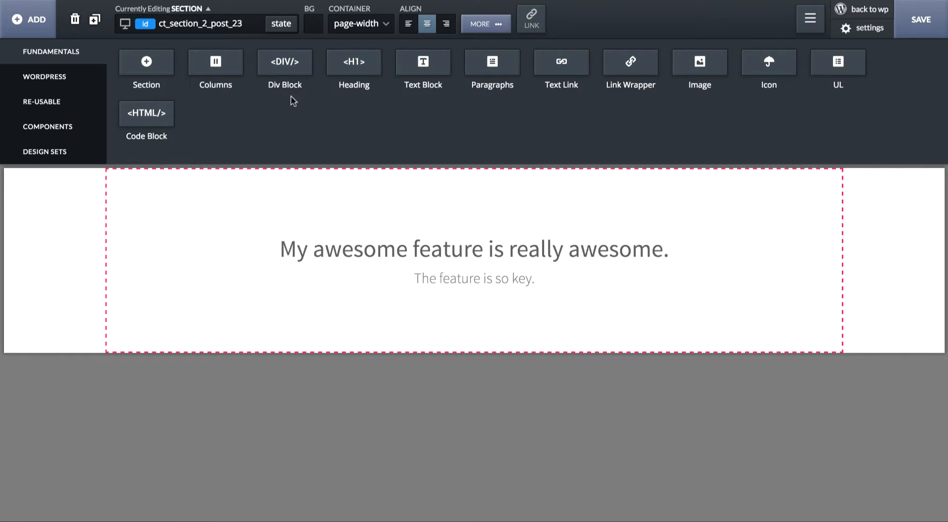
pyautogui.click(285, 61)
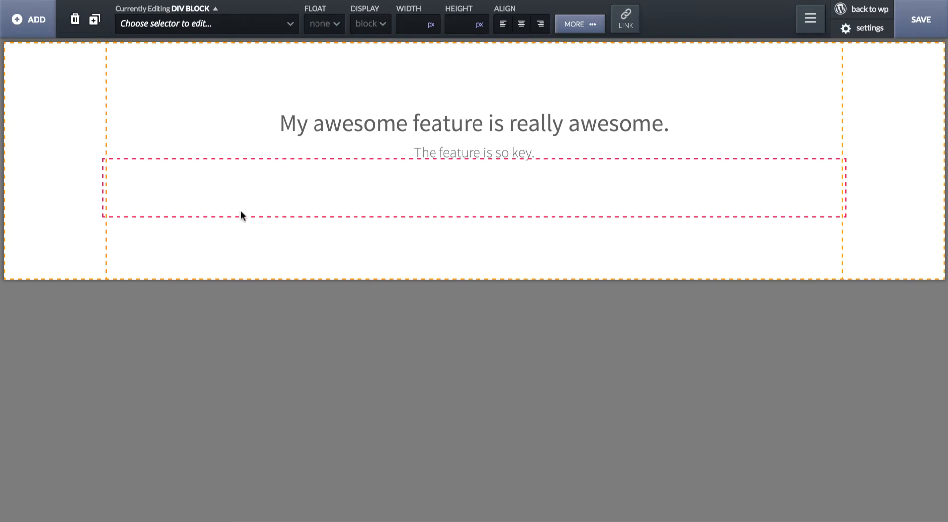
pyautogui.click(577, 24)
pyautogui.click(523, 69)
pyautogui.write('75')
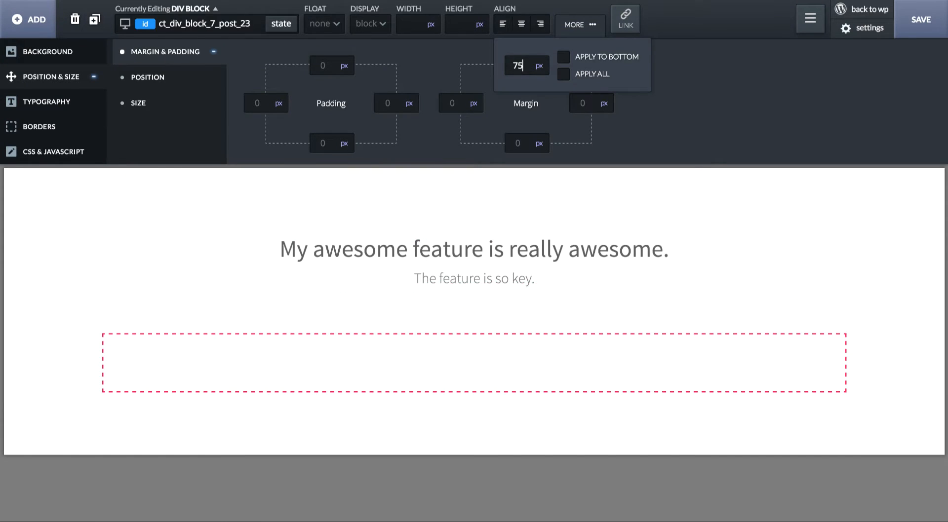
pyautogui.click(468, 354)
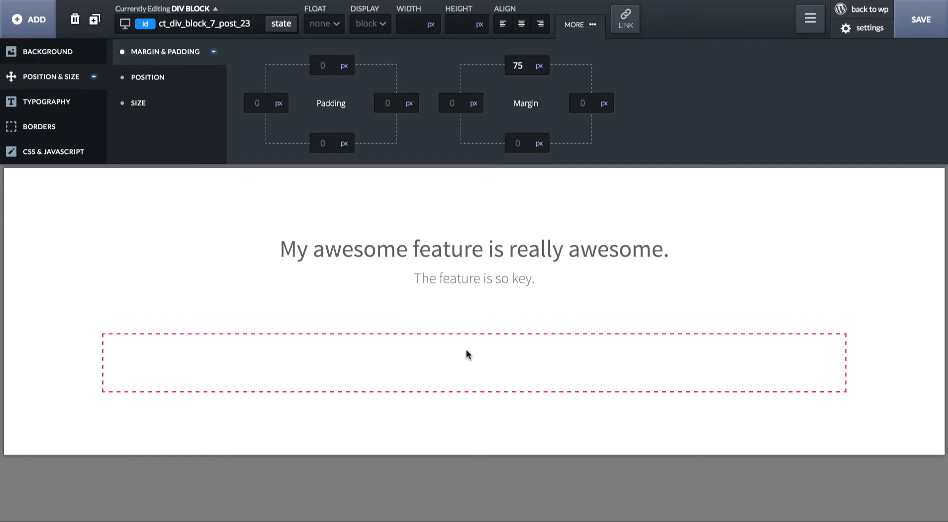
# Nest a new div block inside the existing one, float it left and set its width to 50%.
pyautogui.click(29, 19)
pyautogui.click(279, 62)
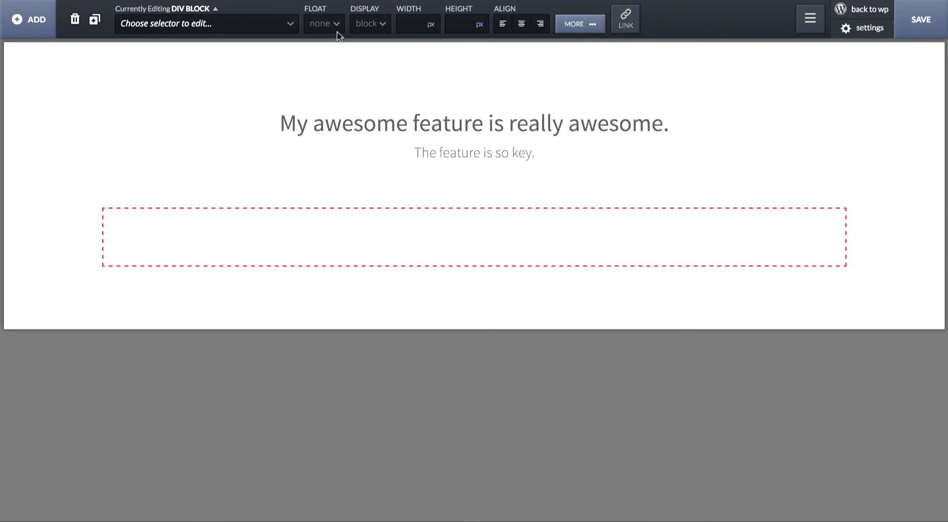
pyautogui.click(336, 28)
pyautogui.click(320, 78)
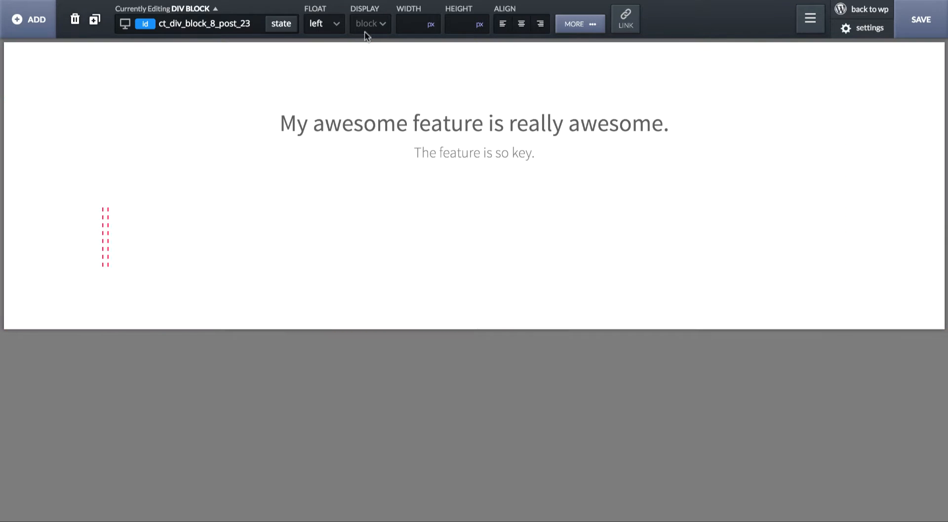
pyautogui.click(430, 25)
pyautogui.click(439, 46)
pyautogui.click(411, 25)
pyautogui.write('50')
# Duplicate the left-floated div block and float the copy right.
pyautogui.click(95, 19)
pyautogui.click(331, 33)
pyautogui.click(324, 98)
pyautogui.click(341, 238)
pyautogui.click(543, 232)
pyautogui.click(570, 33)
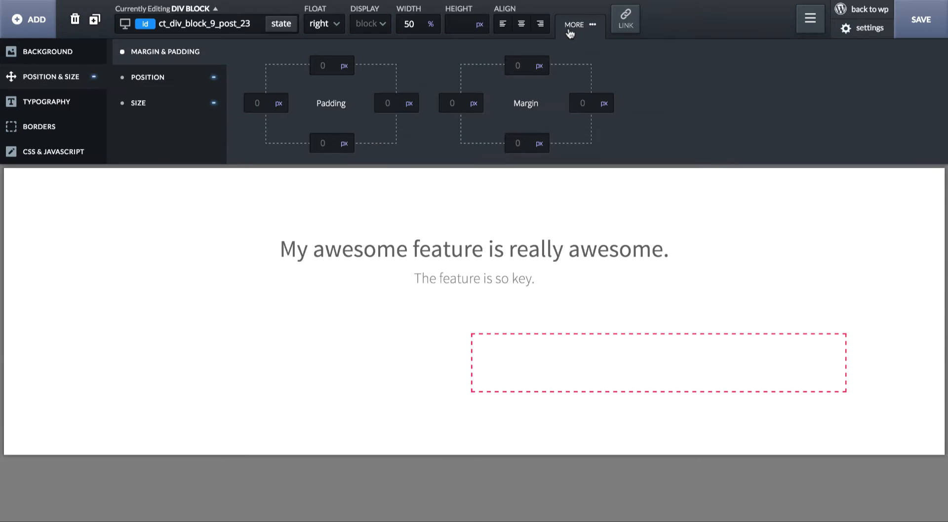
# Add an image to the right-floated div block and upload Screen-Shot-2016-11-25-at-9.06.15-PM.png from the Desktop as its source.
pyautogui.click(31, 31)
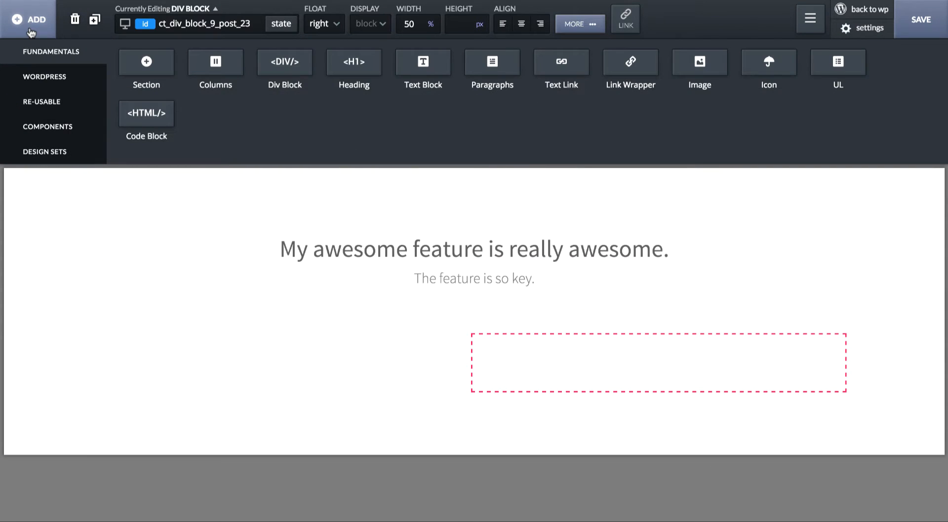
pyautogui.click(709, 63)
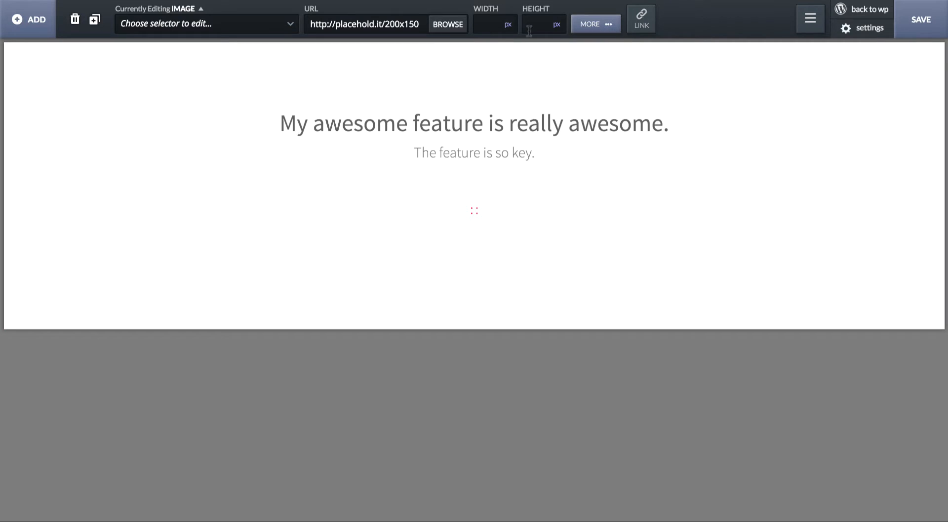
pyautogui.click(450, 24)
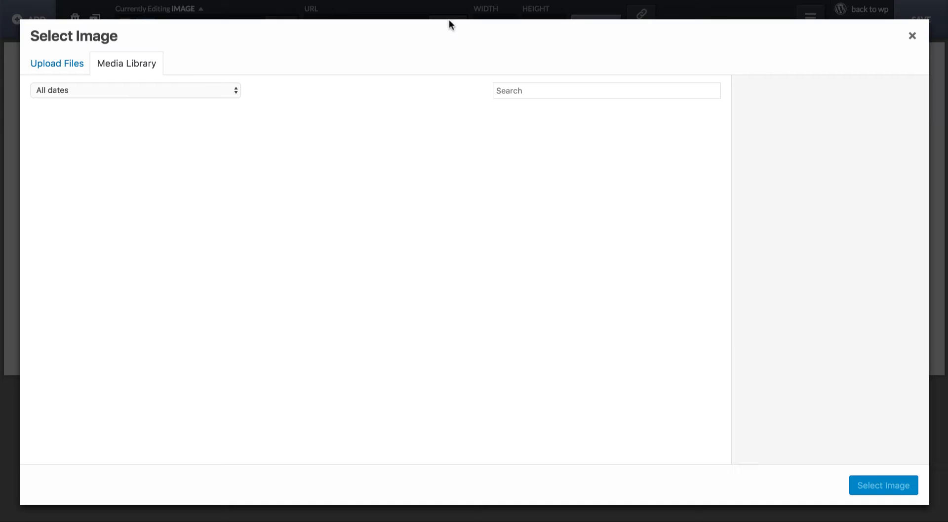
pyautogui.click(74, 65)
pyautogui.click(433, 252)
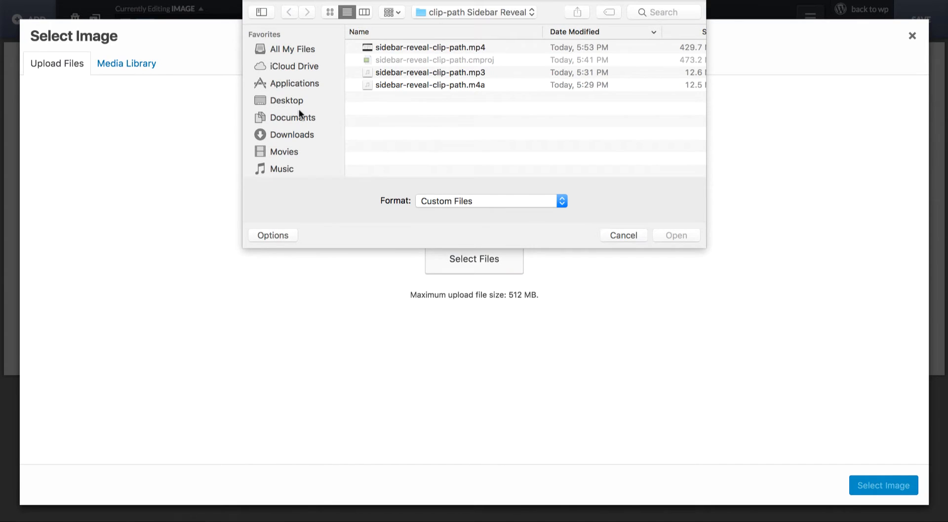
pyautogui.click(297, 101)
pyautogui.doubleClick(428, 43)
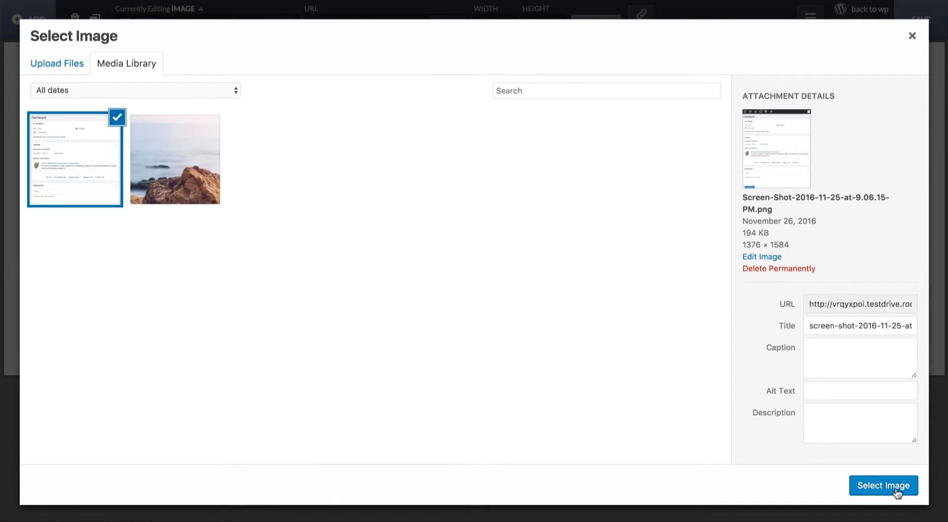
pyautogui.click(896, 493)
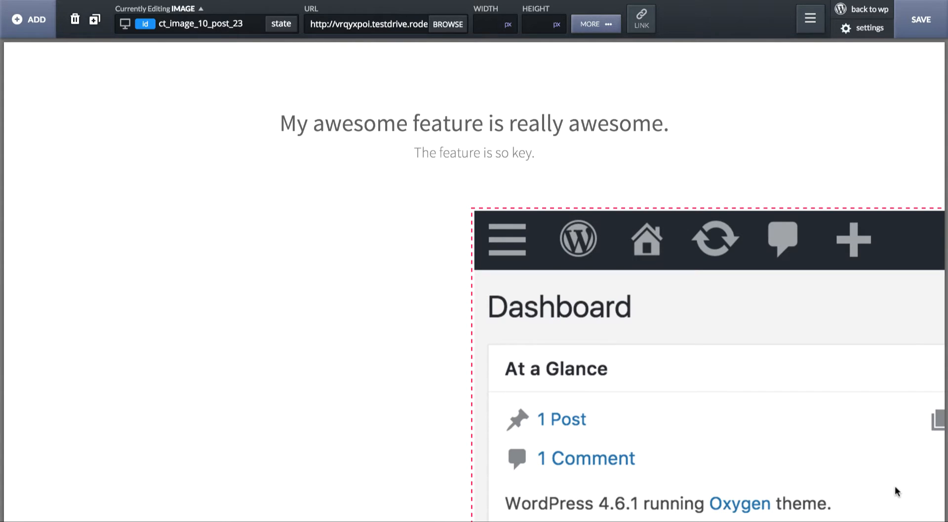
# Set the dashboard image's width to 100%.
pyautogui.click(508, 25)
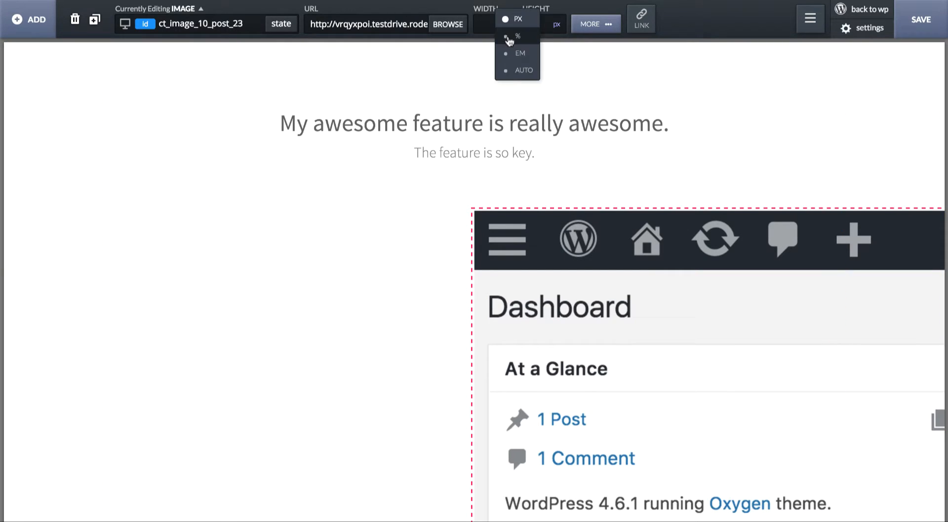
pyautogui.click(509, 38)
pyautogui.click(484, 25)
pyautogui.write('100')
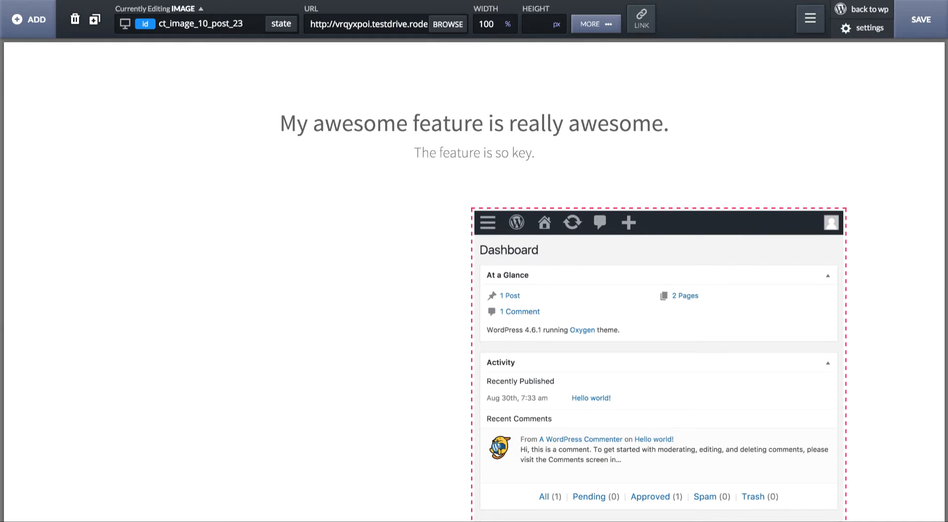
# Set the padding of the right-floated div block to 30 px on all sides.
pyautogui.click(201, 10)
pyautogui.click(574, 27)
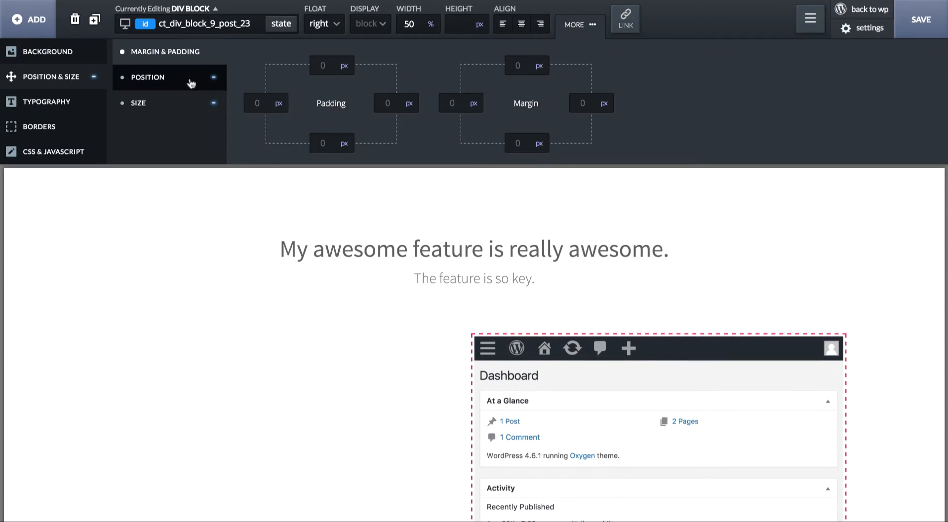
pyautogui.click(329, 65)
pyautogui.write('30')
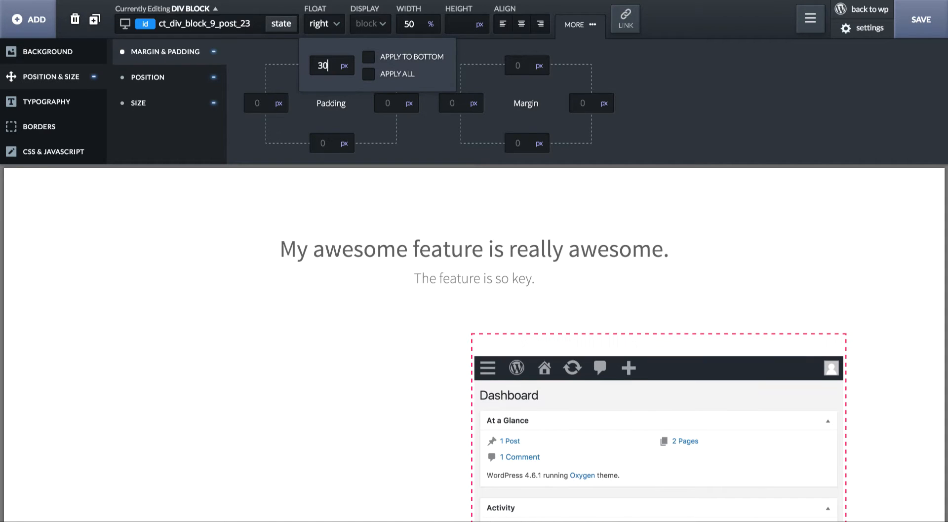
pyautogui.click(394, 75)
# Set the padding of the empty left-floated div block to 30 px on all sides.
pyautogui.scroll(-3, 374, 254)
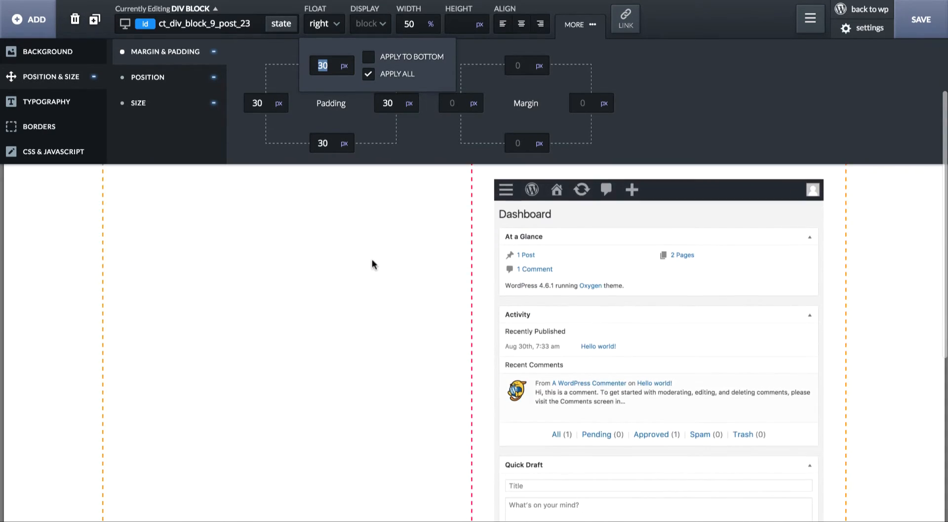
pyautogui.click(339, 274)
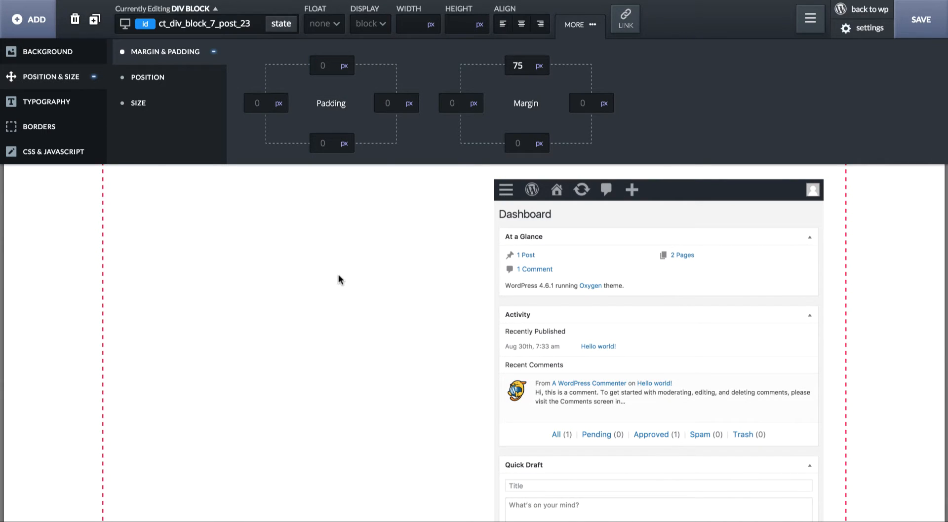
pyautogui.scroll(2, 262, 275)
pyautogui.click(243, 296)
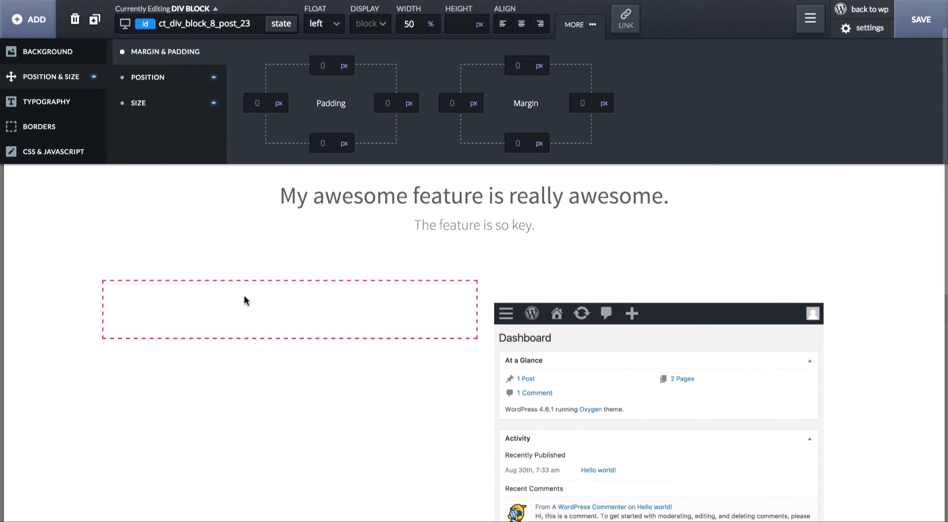
pyautogui.click(324, 66)
pyautogui.write('30')
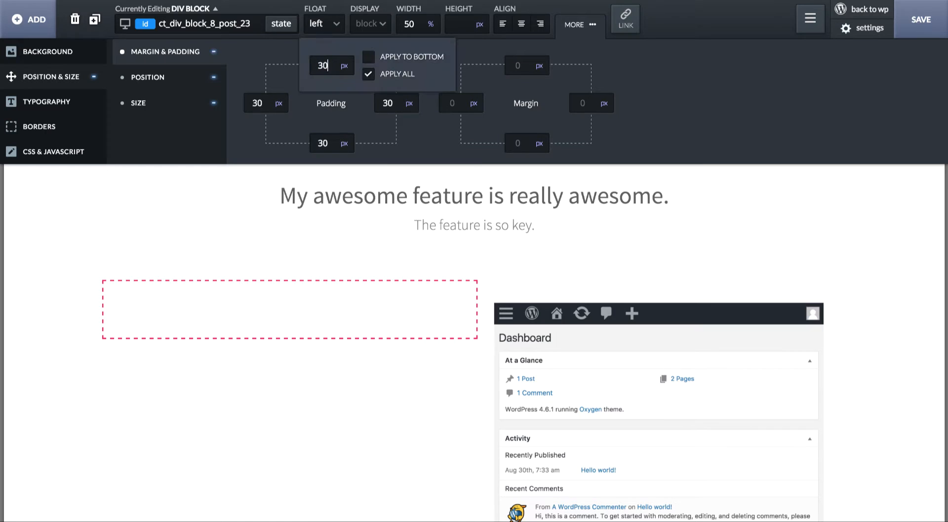
pyautogui.click(328, 300)
# Add a text block inside the left-floated div block and align its text left.
pyautogui.click(18, 19)
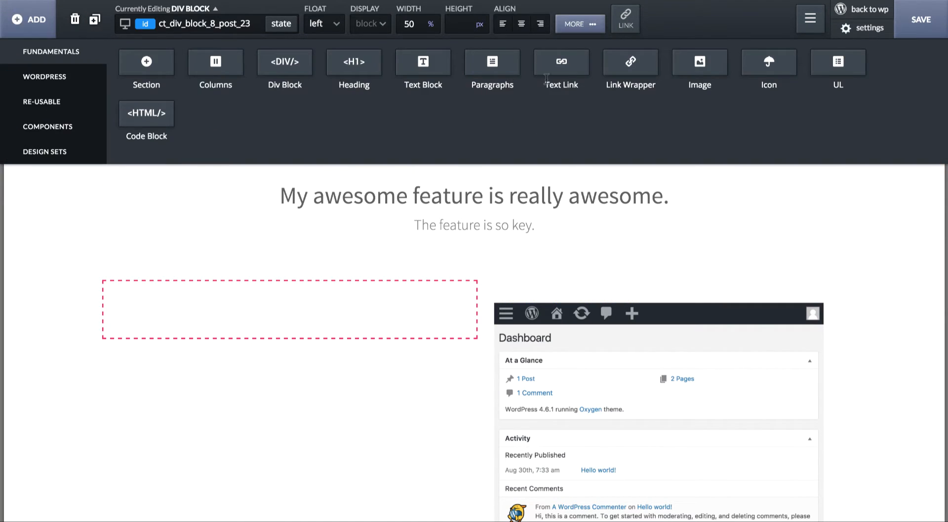
pyautogui.click(434, 73)
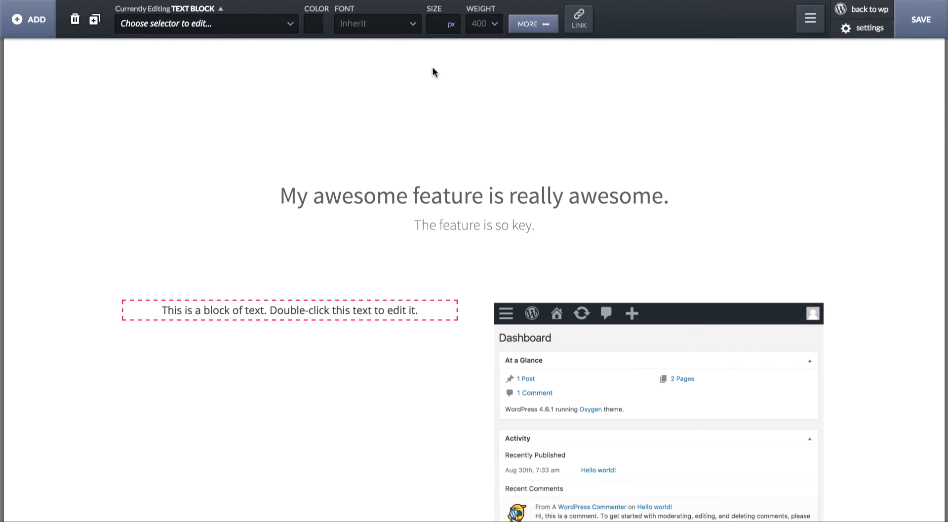
pyautogui.click(543, 25)
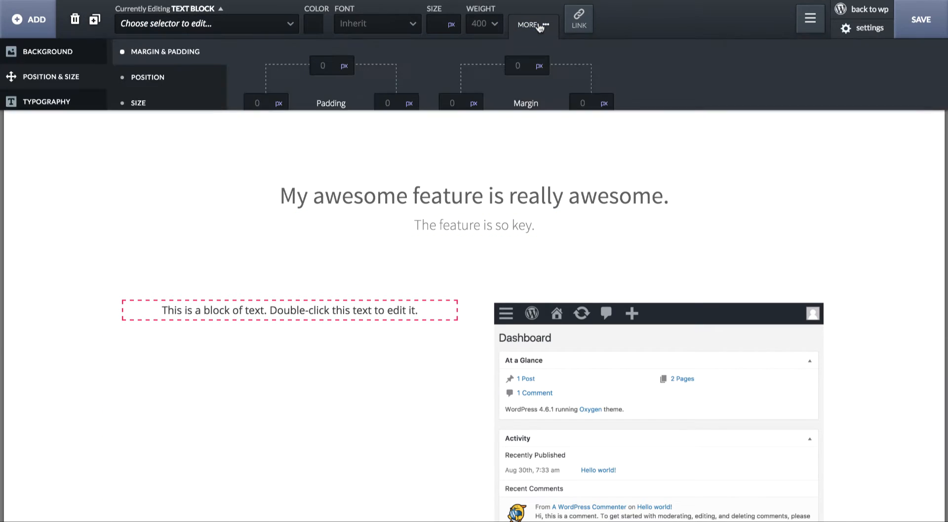
pyautogui.click(141, 79)
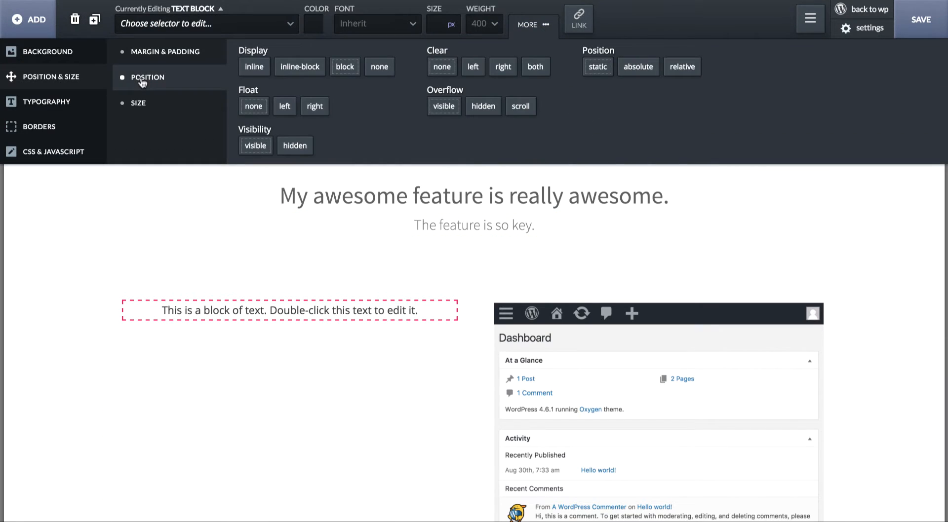
pyautogui.click(69, 102)
pyautogui.click(234, 105)
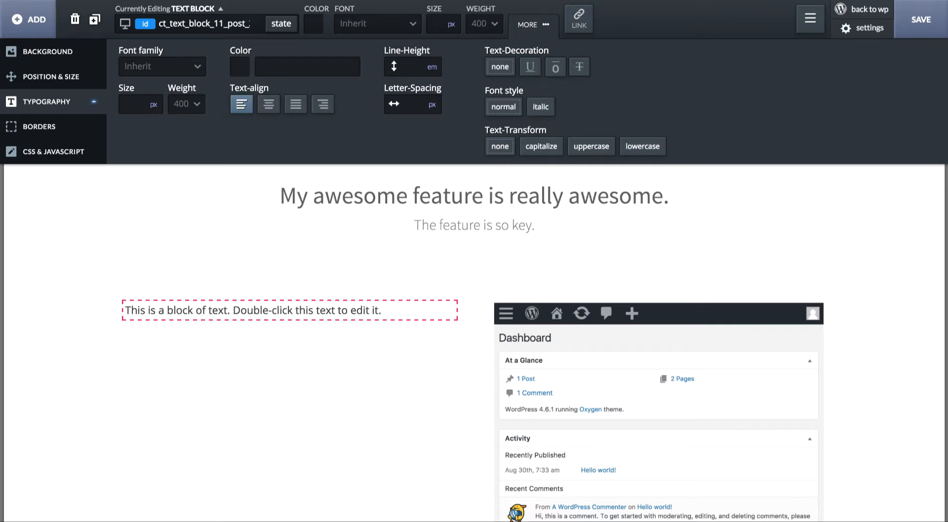
# Set the text block's font size to 18 px and its weight to 300.
pyautogui.write('18')
pyautogui.click(489, 23)
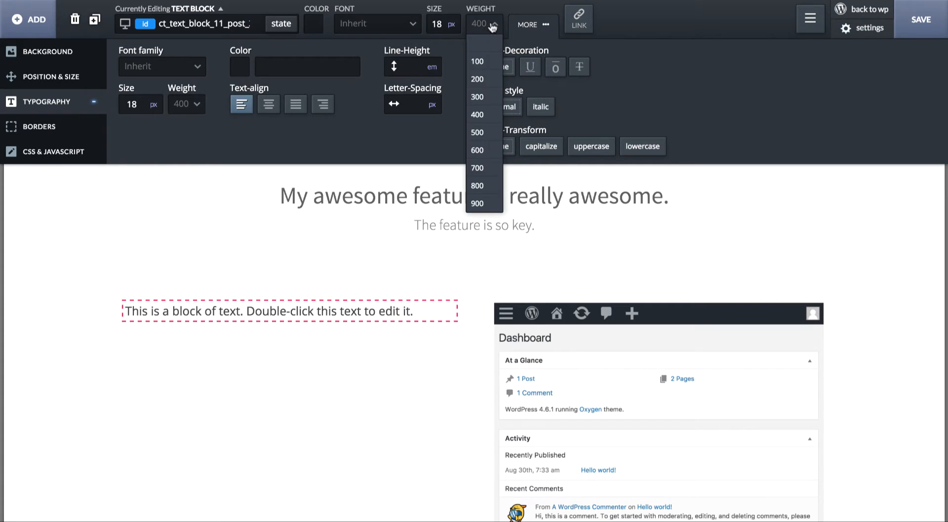
pyautogui.click(482, 97)
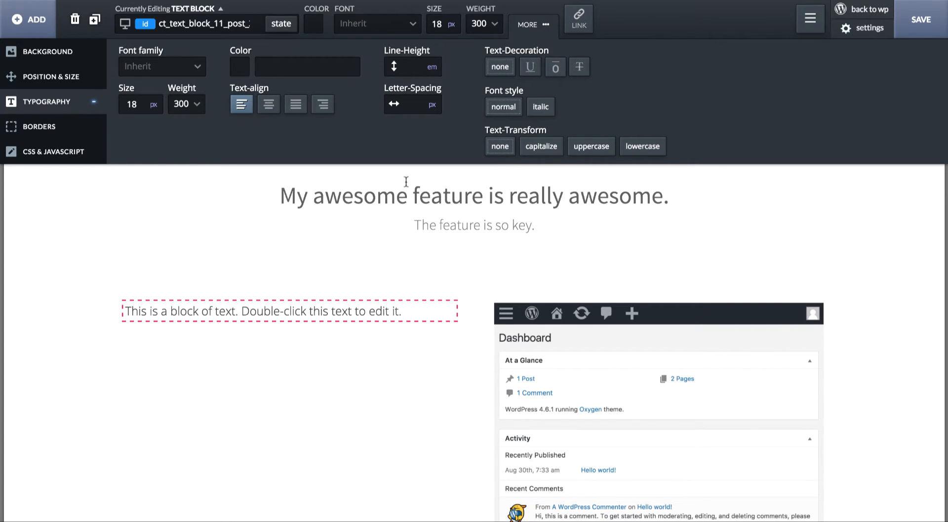
# Replace the text block's placeholder with the bold heading "Admin Dashboard - Easy To Use" and start a new paragraph below it.
pyautogui.doubleClick(324, 304)
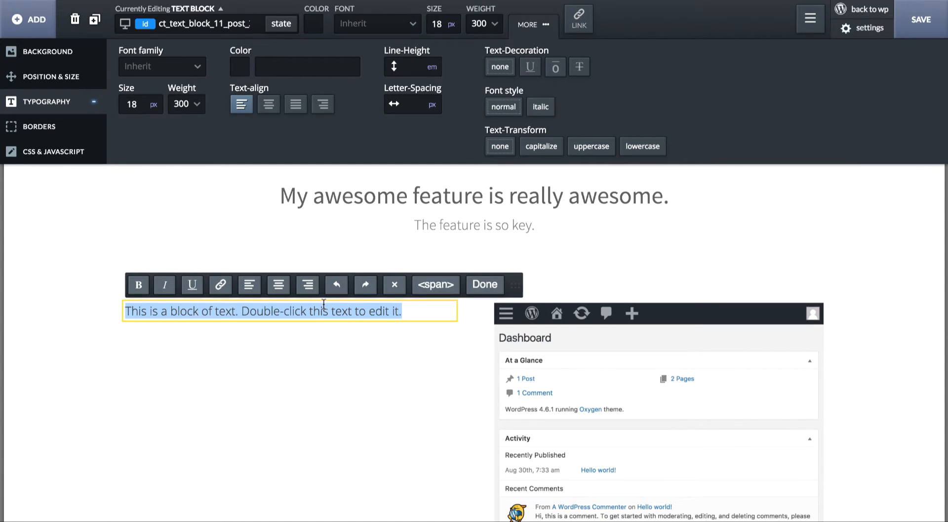
pyautogui.write('The WordPress')
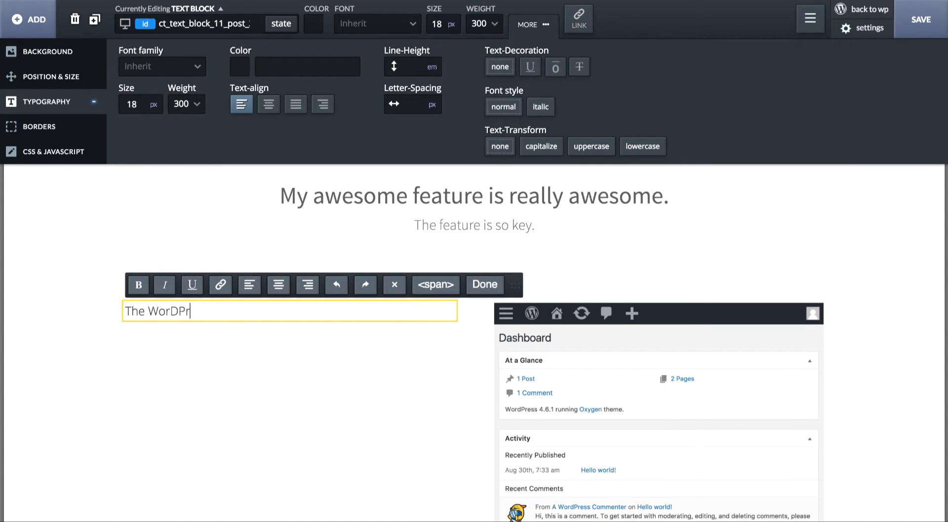
pyautogui.hotkey('ctrl', 'a')
pyautogui.write('Admin Dashb')
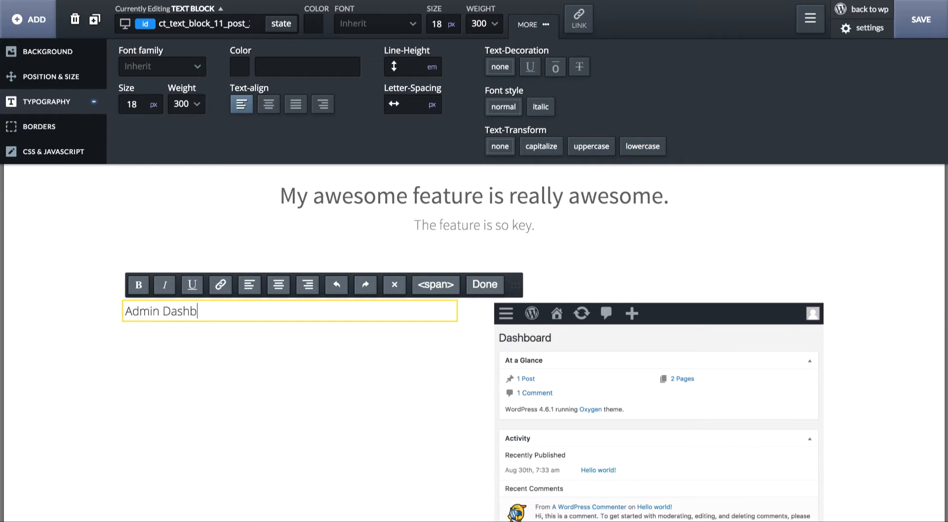
pyautogui.write('oard - Easy To Use')
pyautogui.hotkey('ctrl', 'a')
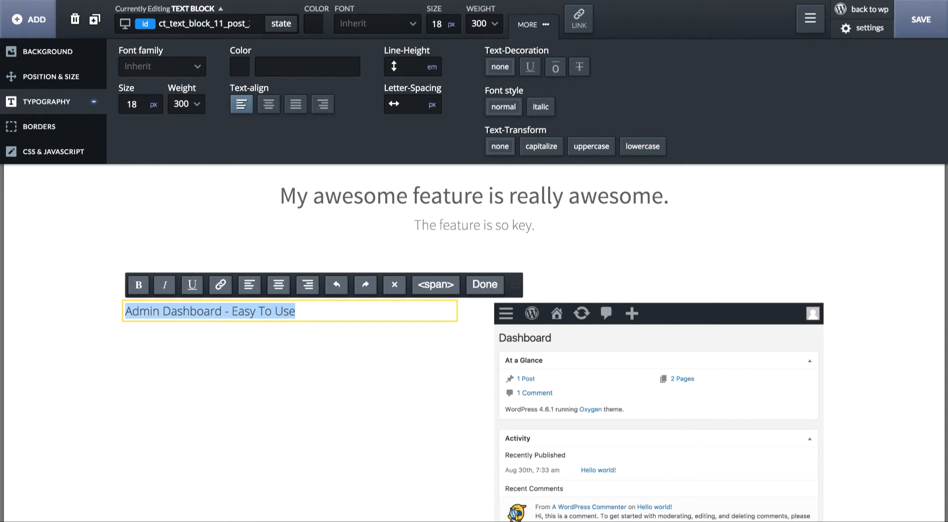
pyautogui.hotkey('ctrl', 'b')
pyautogui.press('Right')
pyautogui.press('Return')
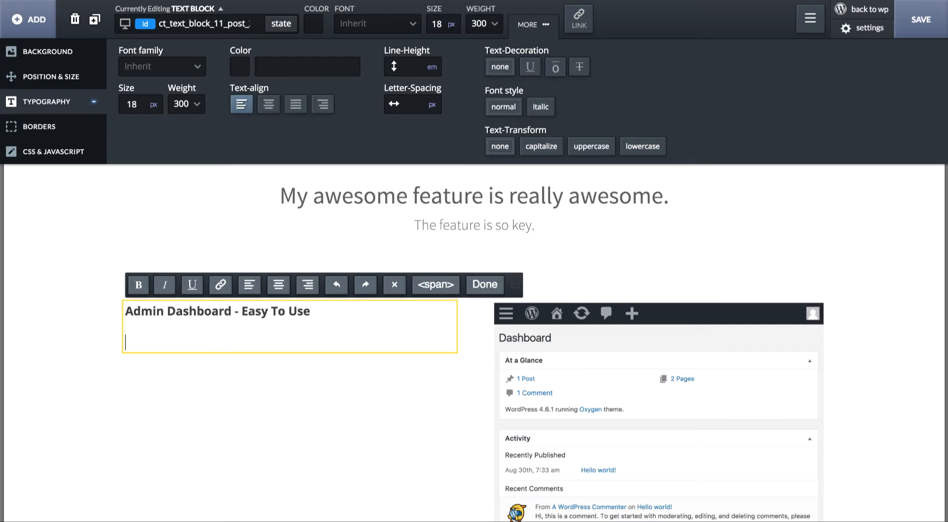
# Write "Type out the text of the feature here." below the bold heading.
pyautogui.write('Tpe')
pyautogui.press('BackSpace')
pyautogui.write('ype out the text of ehte')
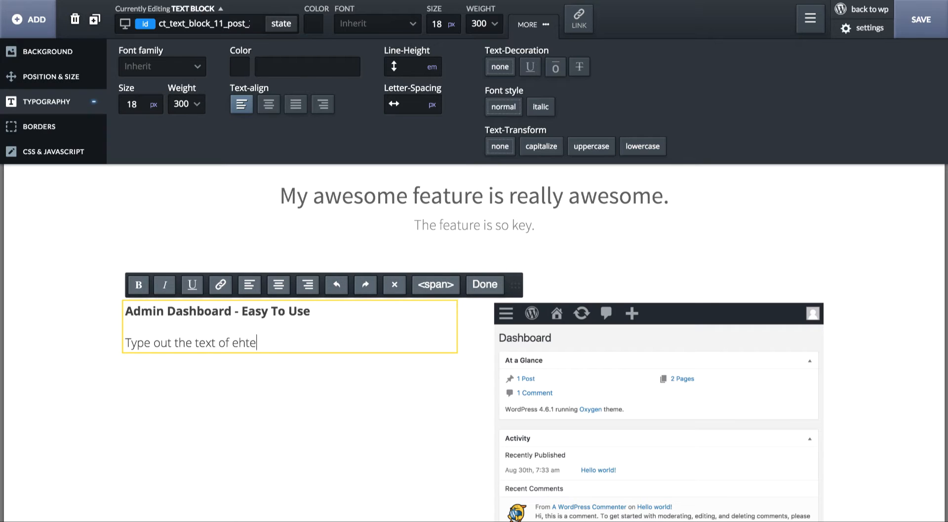
pyautogui.press('BackSpace')
pyautogui.press('BackSpace')
pyautogui.write('teh')
pyautogui.press('BackSpace')
pyautogui.press('BackSpace')
pyautogui.write('he feature here.')
# Switch to a new browser tab, generate five paragraphs of Lorem Ipsum on lipsum.com and copy the first three.
pyautogui.press('super+t')
pyautogui.write('loremipsum.com')
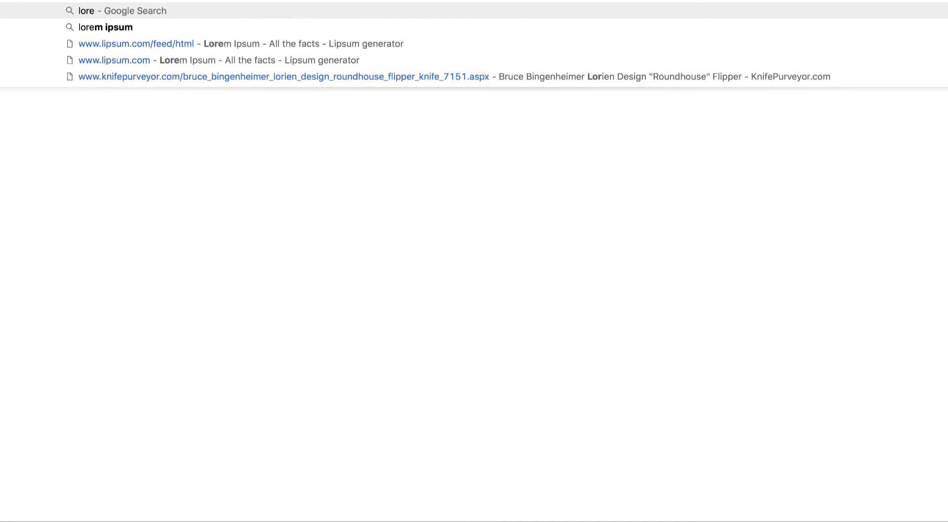
pyautogui.press('Return')
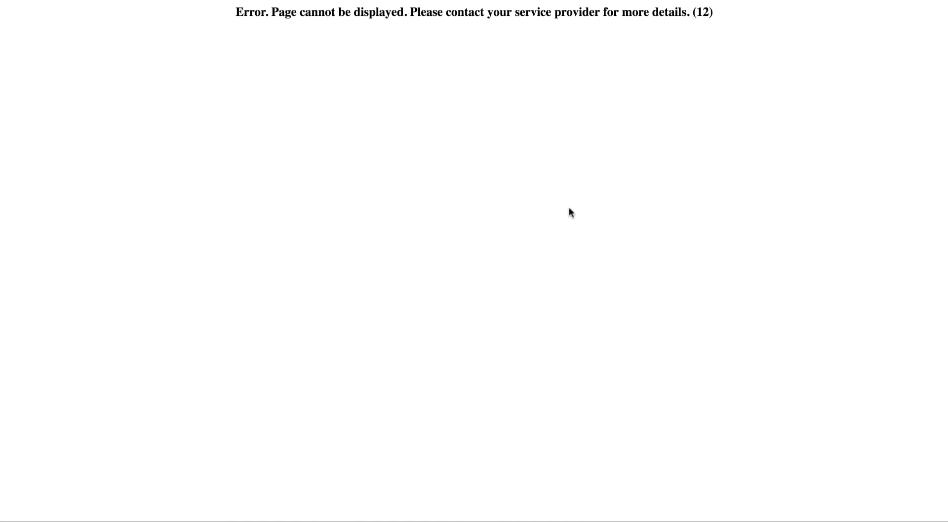
pyautogui.scroll(-5, 586, 300)
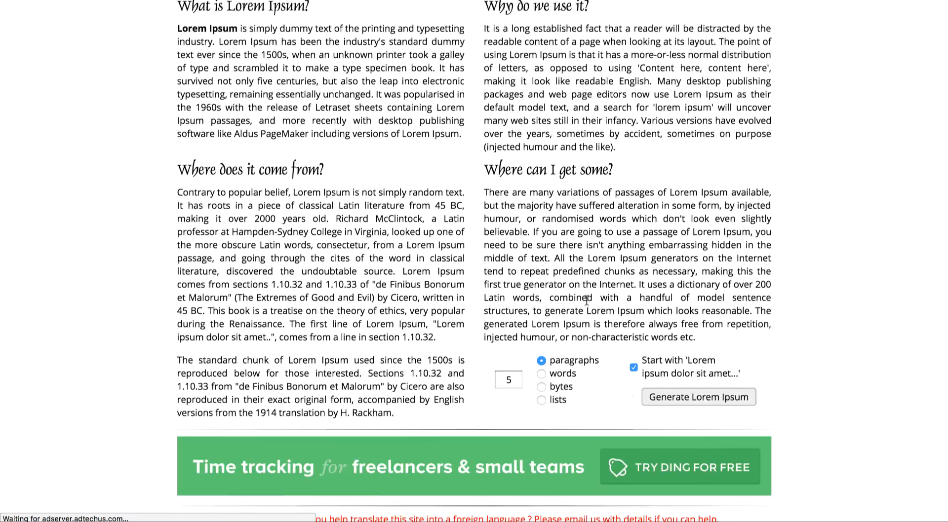
pyautogui.click(662, 325)
pyautogui.doubleClick(377, 226)
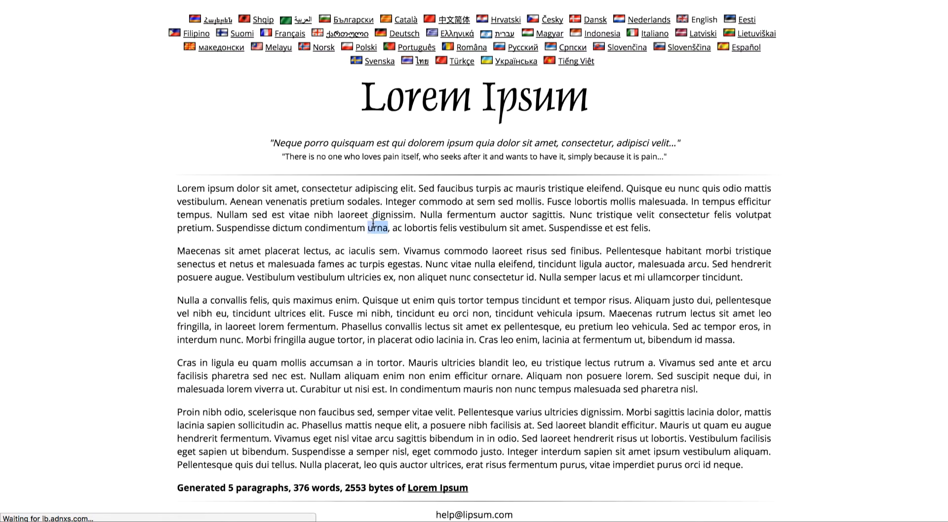
pyautogui.moveTo(373, 226); pyautogui.dragTo(373, 297)
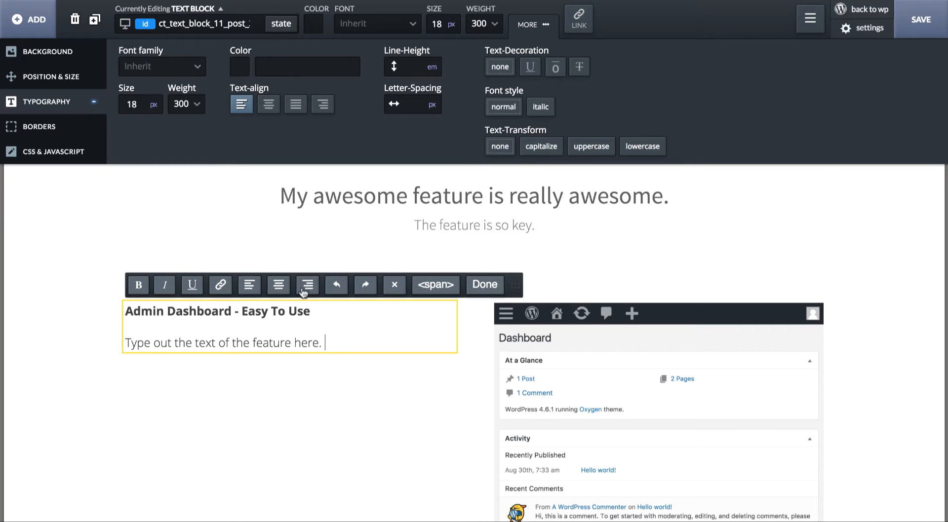
# Back in the page builder, paste the Lorem Ipsum text directly after "Type out the text of the feature here." in the same paragraph.
pyautogui.press('Return')
pyautogui.press('Return')
pyautogui.hotkey('ctrl', 'v')
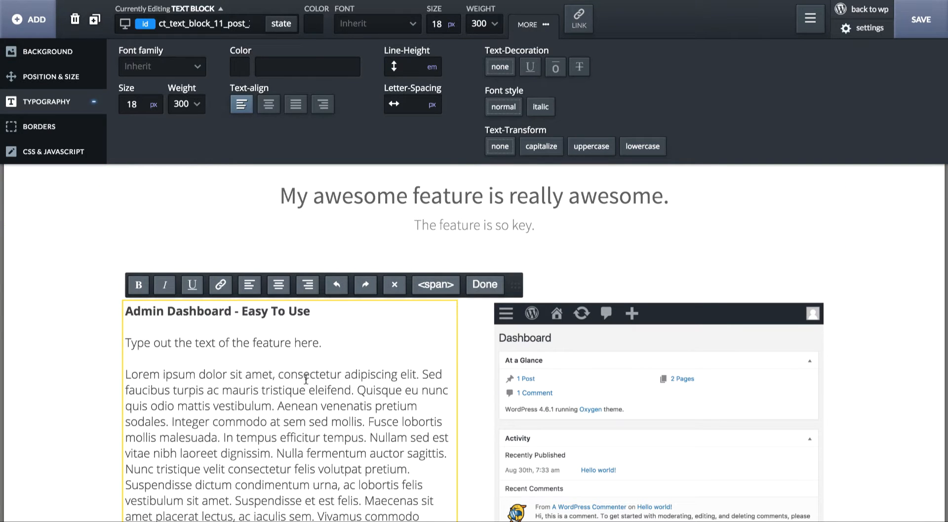
pyautogui.press('BackSpace')
pyautogui.press('BackSpace')
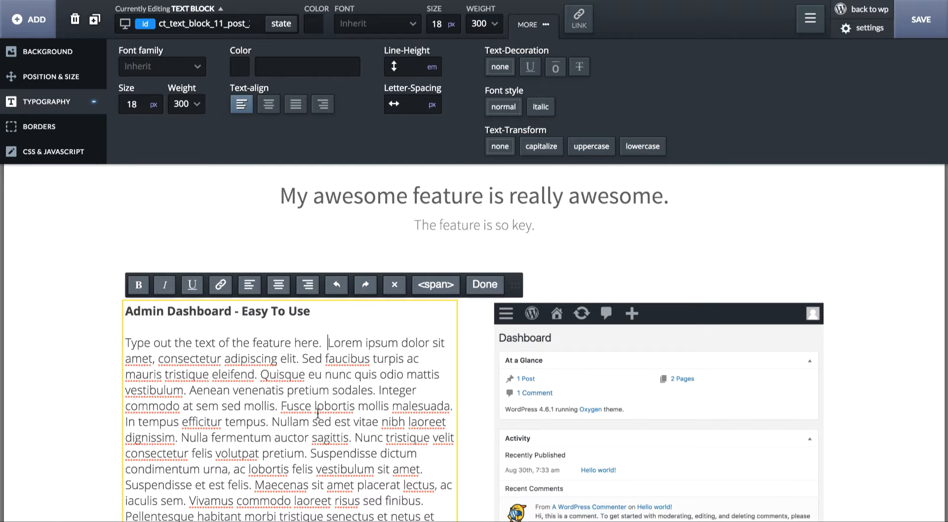
# Break the text after "Integer commodo at sem sed mollis." and make "Fusce lobortis mollis malesuada." a bold subheading on its own line.
pyautogui.press('Return')
pyautogui.press('Return')
pyautogui.press('Return')
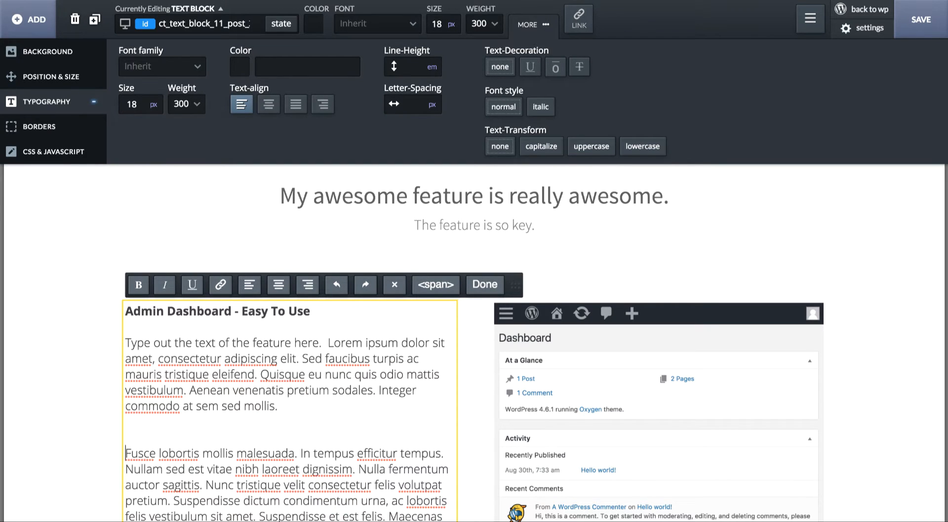
pyautogui.keyDown('shift'); pyautogui.click(297, 453); pyautogui.keyUp('shift')
pyautogui.hotkey('ctrl', 'b')
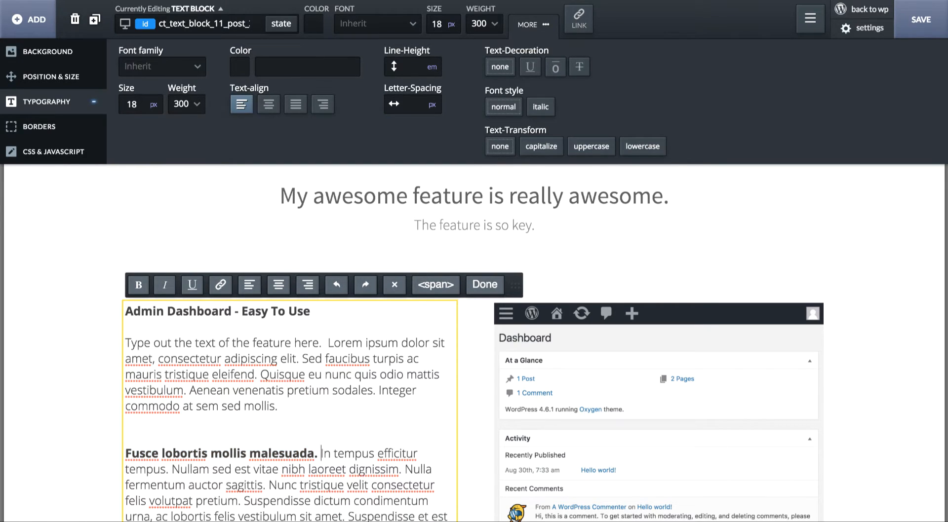
pyautogui.press('Return')
pyautogui.press('Return')
# Break the text after "Suspendisse et est felis." and make "Maecenas sit amet placerat lectus, ac iaculis sem." a bold subheading on its own line.
pyautogui.scroll(-2, 309, 449)
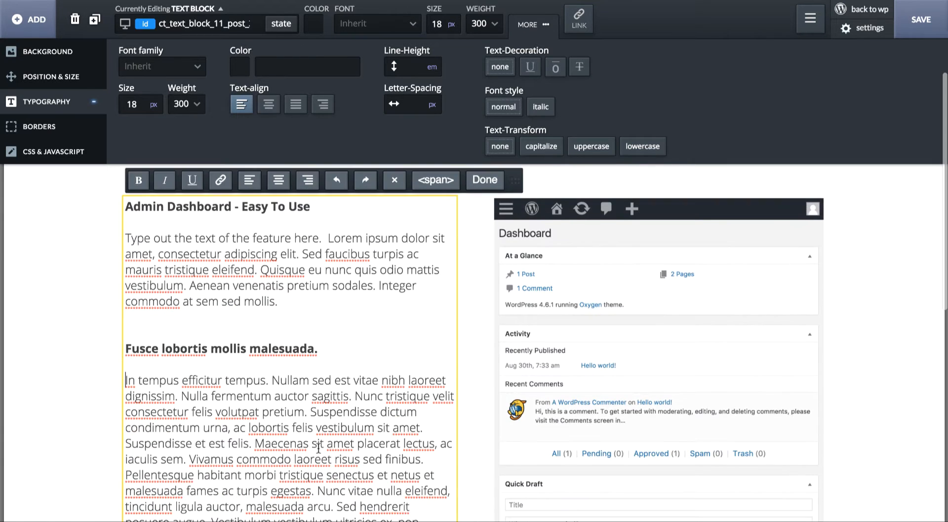
pyautogui.click(254, 444)
pyautogui.press('Return')
pyautogui.press('Return')
pyautogui.press('Return')
pyautogui.press('Return')
pyautogui.press('BackSpace')
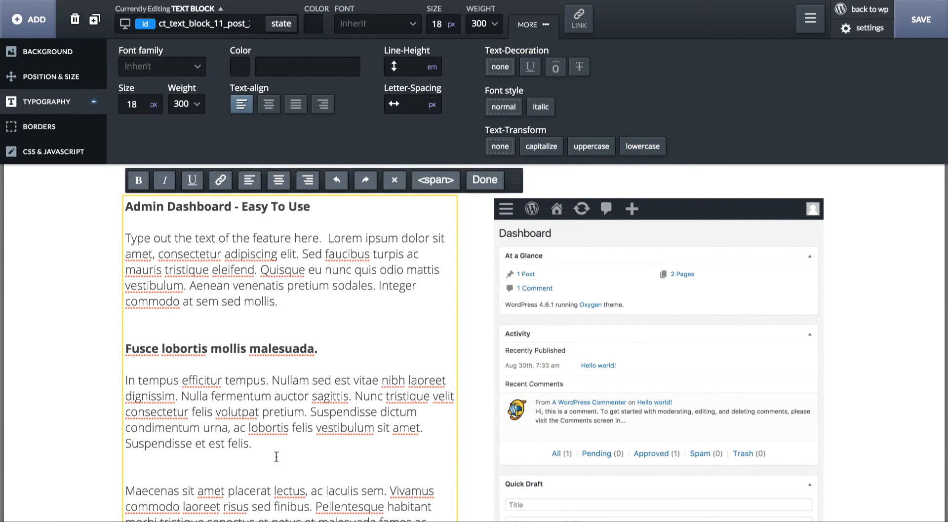
pyautogui.keyDown('shift'); pyautogui.click(384, 490); pyautogui.keyUp('shift')
pyautogui.press('super+b')
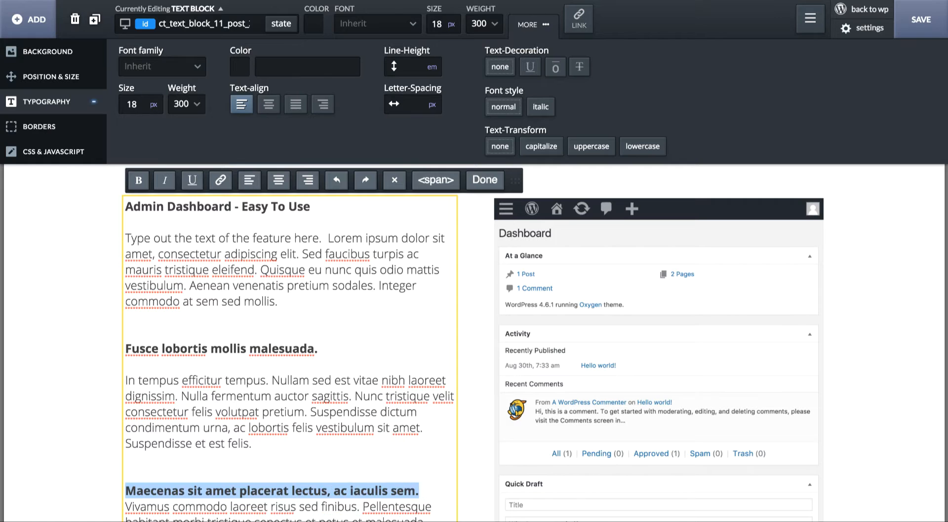
pyautogui.press('Right')
pyautogui.press('Return')
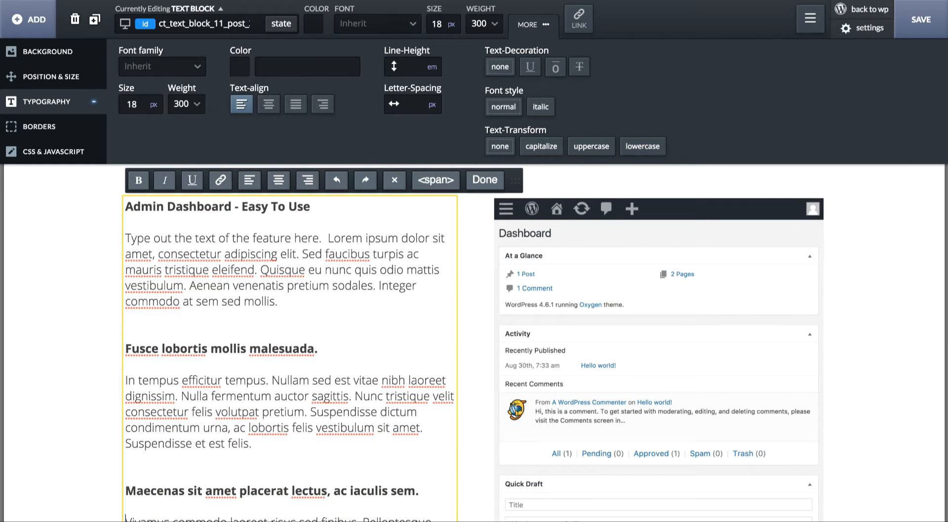
# Finish editing the text, collapse the advanced options and select the div block that wraps both columns.
pyautogui.click(69, 351)
pyautogui.scroll(-3, 164, 358)
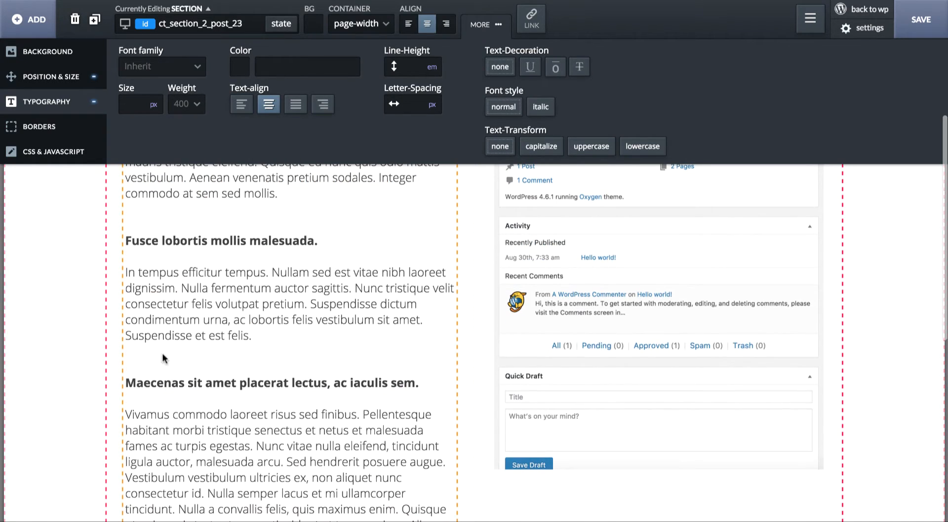
pyautogui.click(484, 30)
pyautogui.scroll(-5, 440, 231)
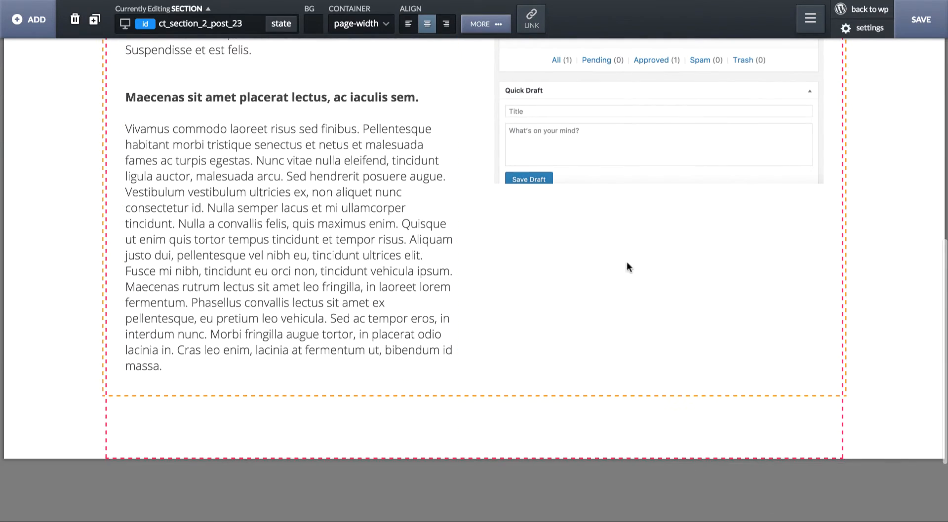
pyautogui.click(637, 268)
pyautogui.scroll(10, 640, 271)
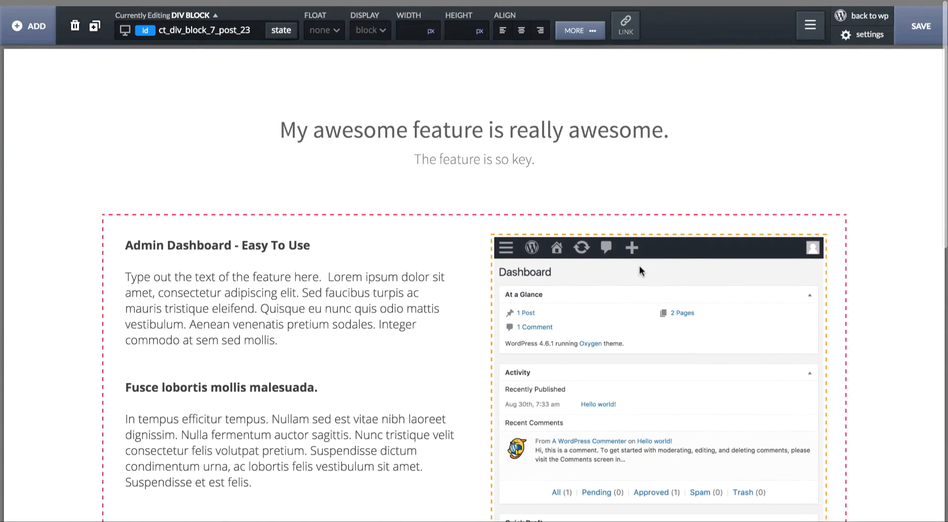
# Give the dashboard screenshot image a 4 px solid border on all sides in rgba(0,0,0,0.1).
pyautogui.click(884, 235)
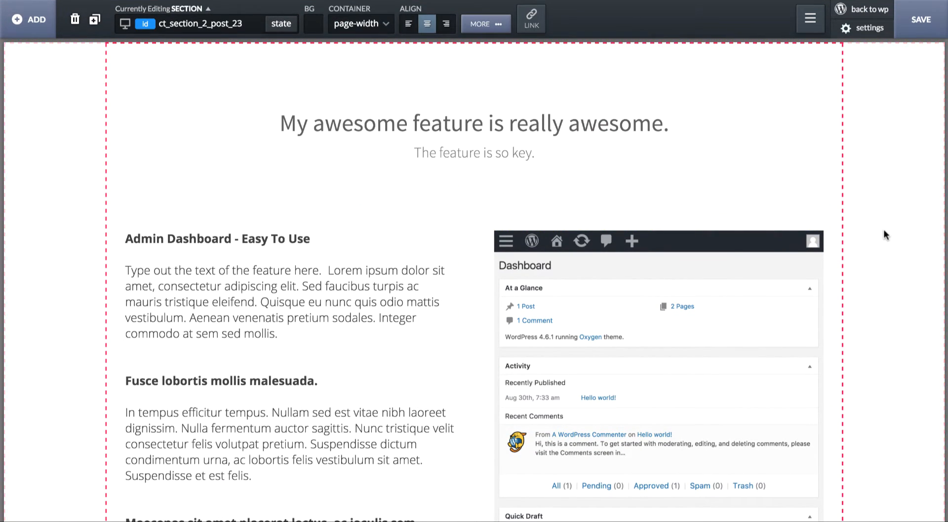
pyautogui.click(670, 286)
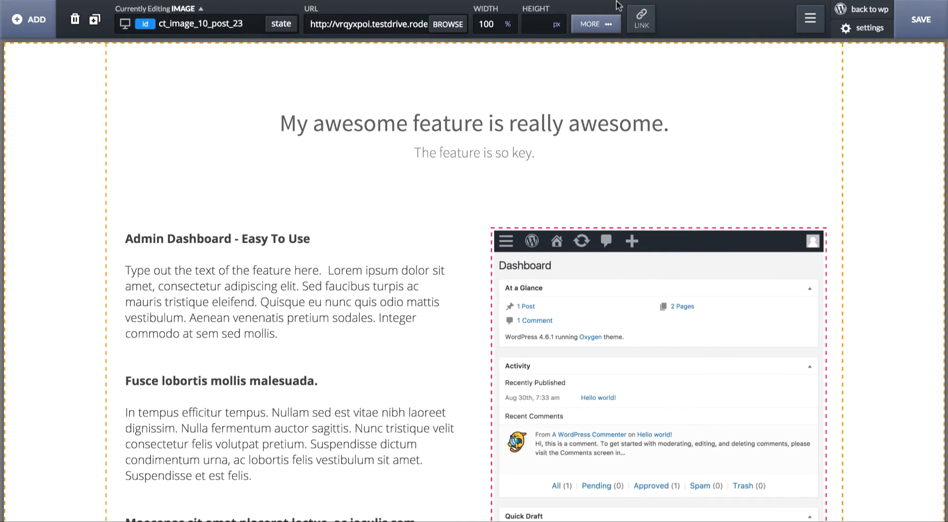
pyautogui.click(594, 23)
pyautogui.click(73, 128)
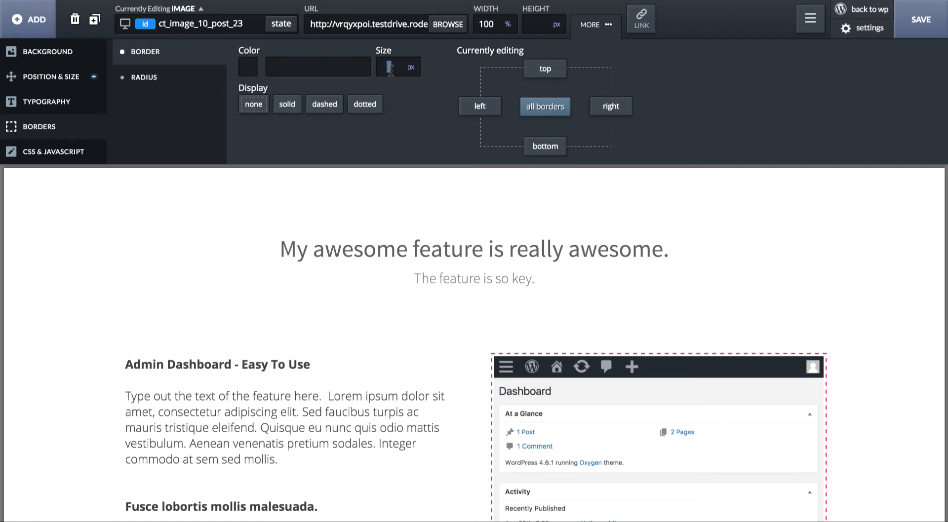
pyautogui.click(390, 68)
pyautogui.write('4')
pyautogui.click(296, 106)
pyautogui.click(251, 68)
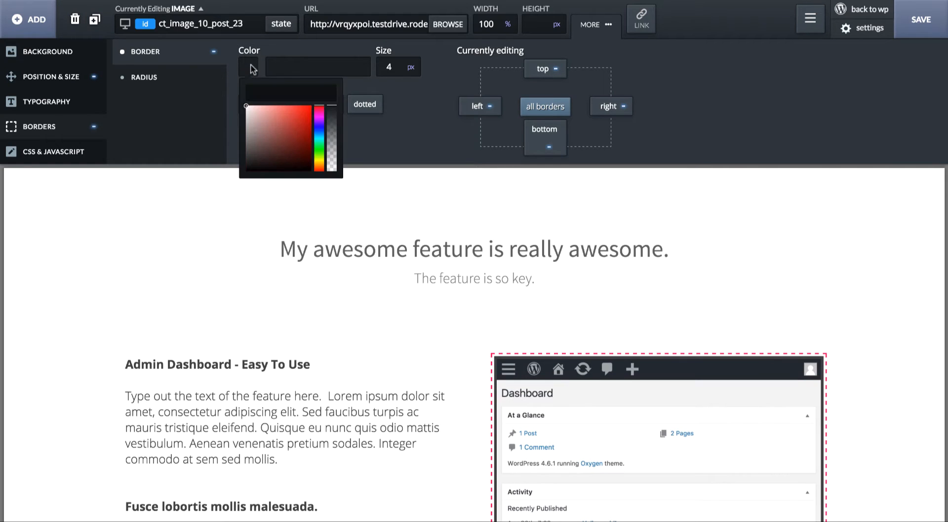
pyautogui.moveTo(282, 134); pyautogui.dragTo(190, 186)
pyautogui.moveTo(331, 143); pyautogui.dragTo(332, 165)
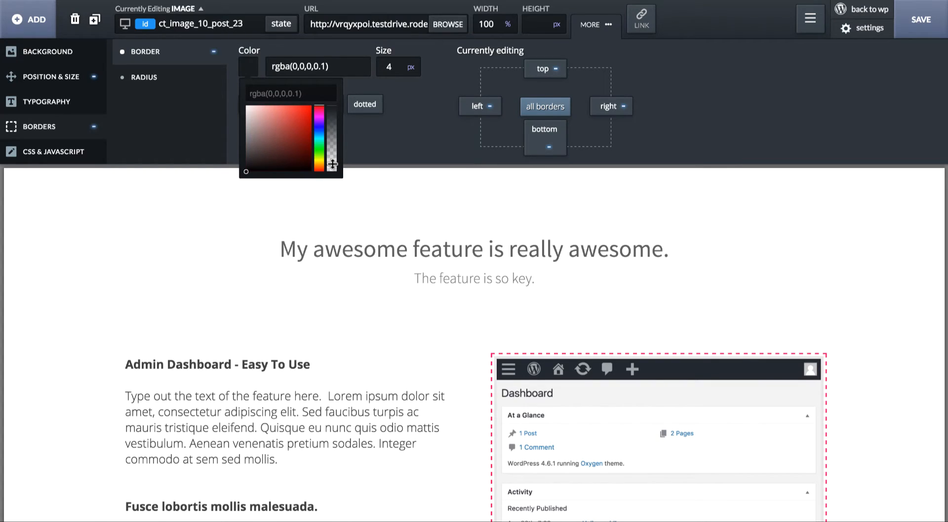
# Look over the bordered dashboard image within the section and set its border display to none.
pyautogui.click(502, 203)
pyautogui.scroll(-4, 502, 203)
pyautogui.scroll(-3, 434, 349)
pyautogui.scroll(8, 381, 342)
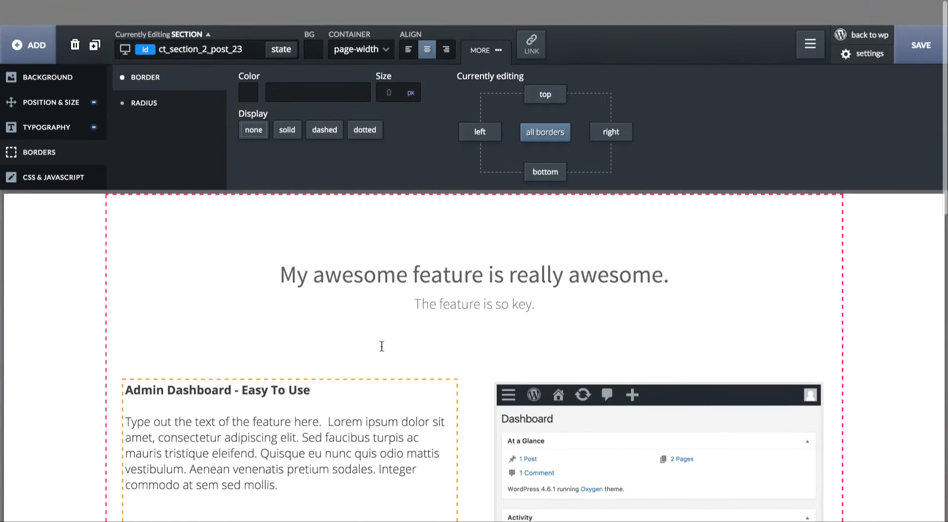
pyautogui.click(607, 421)
pyautogui.click(253, 105)
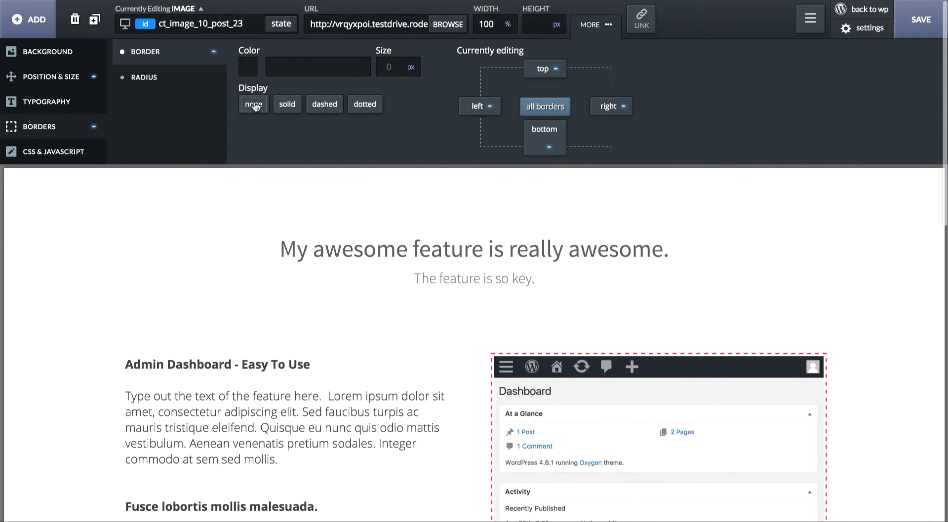
# Add the custom CSS "box-shadow: 0px 0px 10px rgba(0,0,0,0.5);" to the dashboard image and check it against the section.
pyautogui.click(68, 154)
pyautogui.write('box-shadow: 0px 0px ')
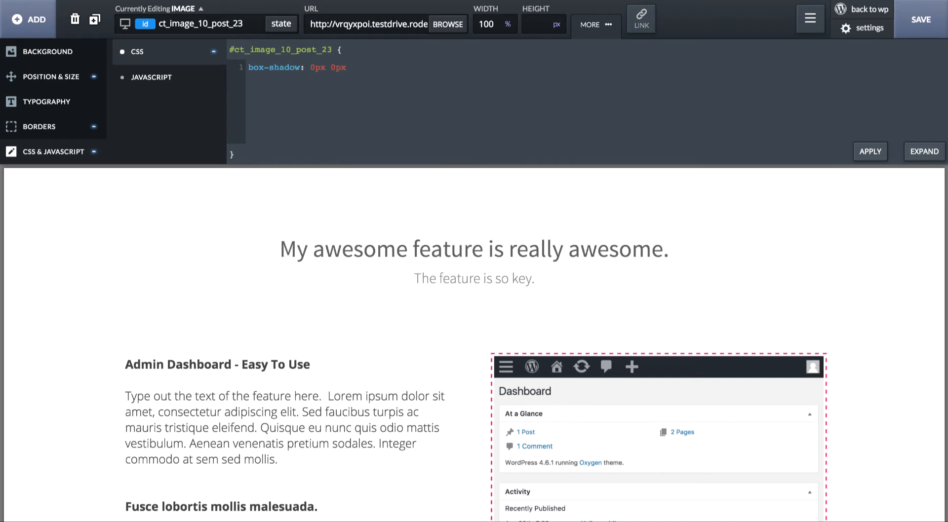
pyautogui.write('10px rgba(0,0,0,0.5')
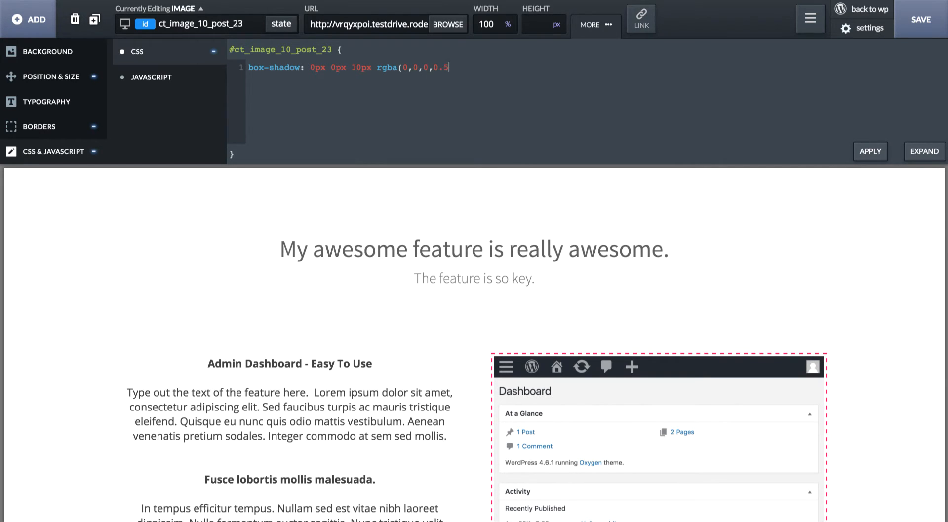
pyautogui.write(');')
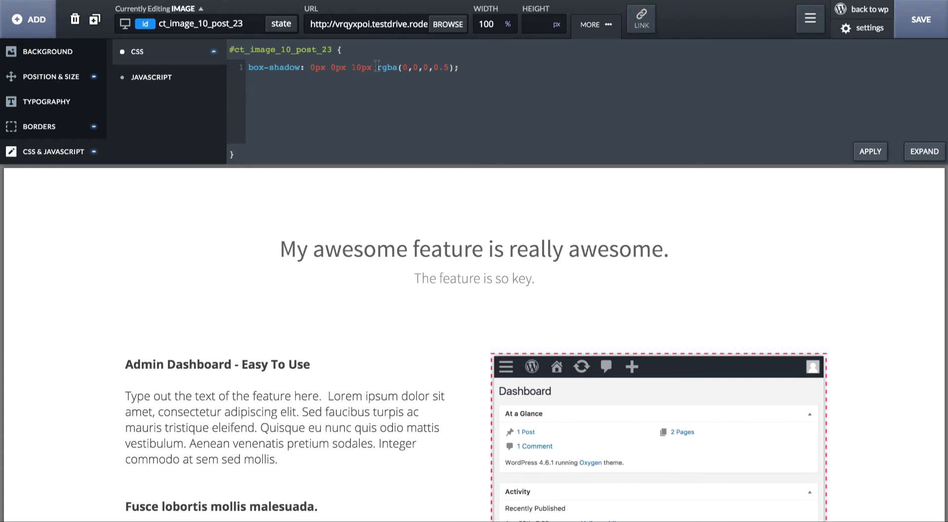
pyautogui.click(800, 203)
pyautogui.scroll(-5, 881, 284)
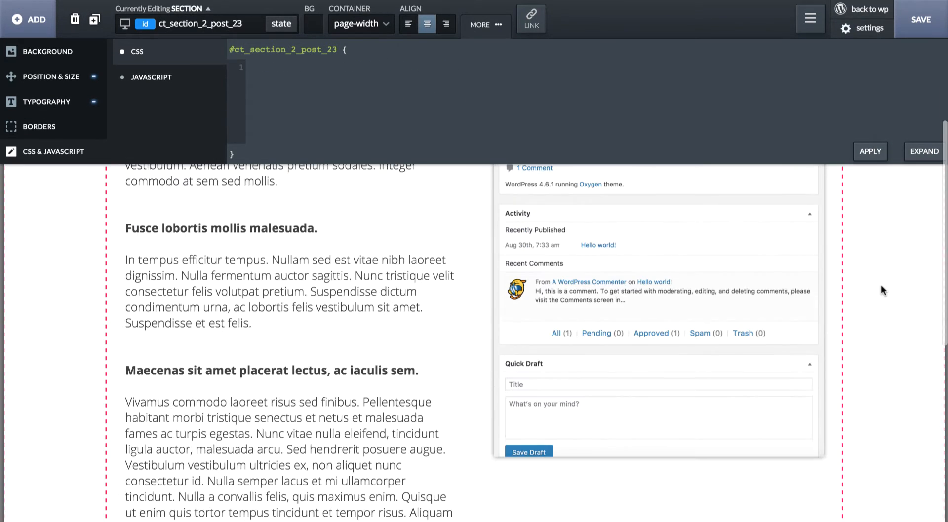
# Change the dashboard image's box-shadow to "0px 0px 20px 4px rgba(0,0,0,0.2)", check it and collapse the advanced options.
pyautogui.click(712, 286)
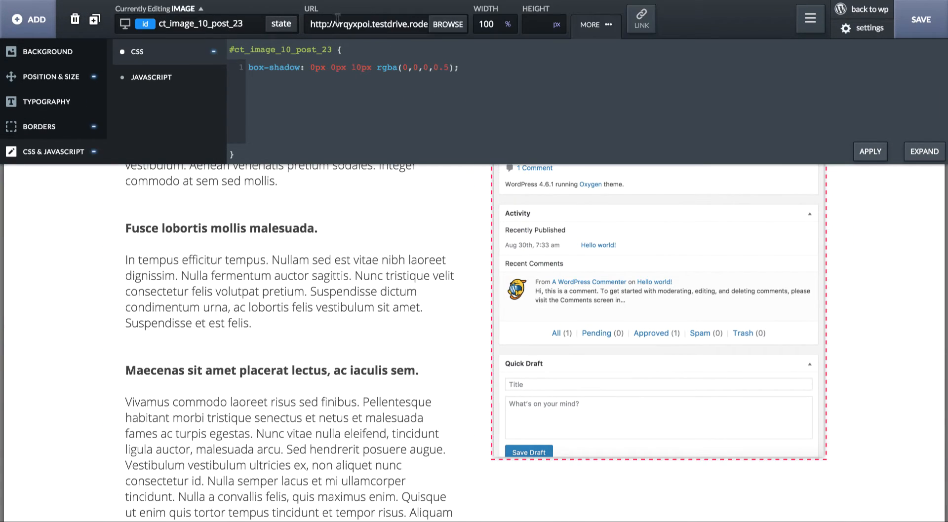
pyautogui.click(356, 67)
pyautogui.press('BackSpace')
pyautogui.write('20px')
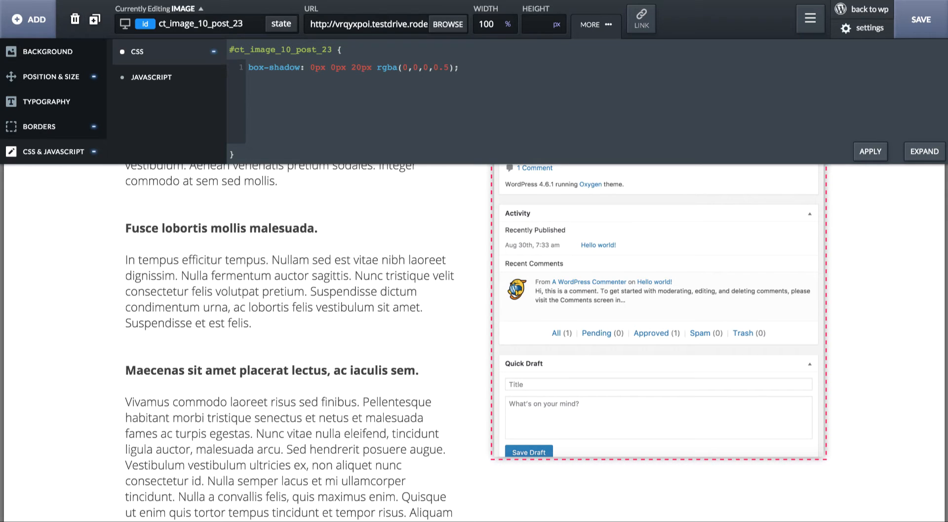
pyautogui.write(' 4px')
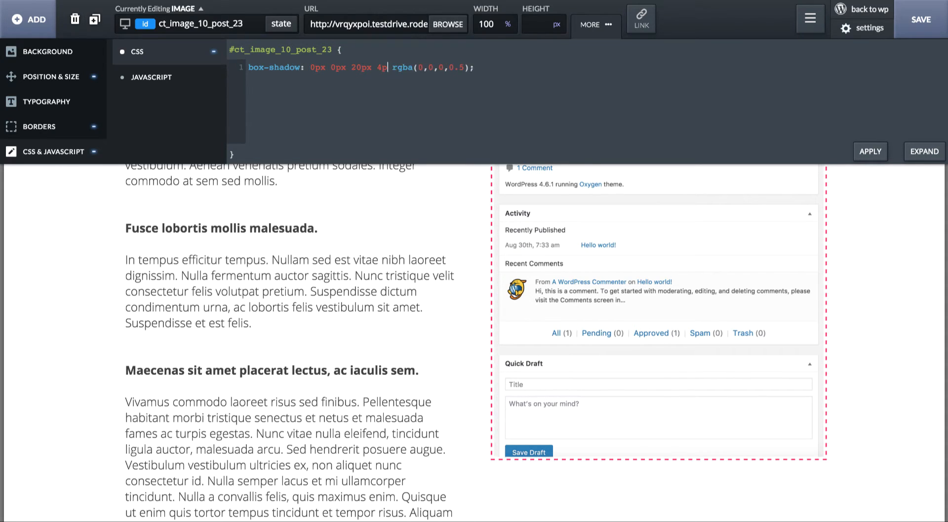
pyautogui.press('BackSpace')
pyautogui.write('2')
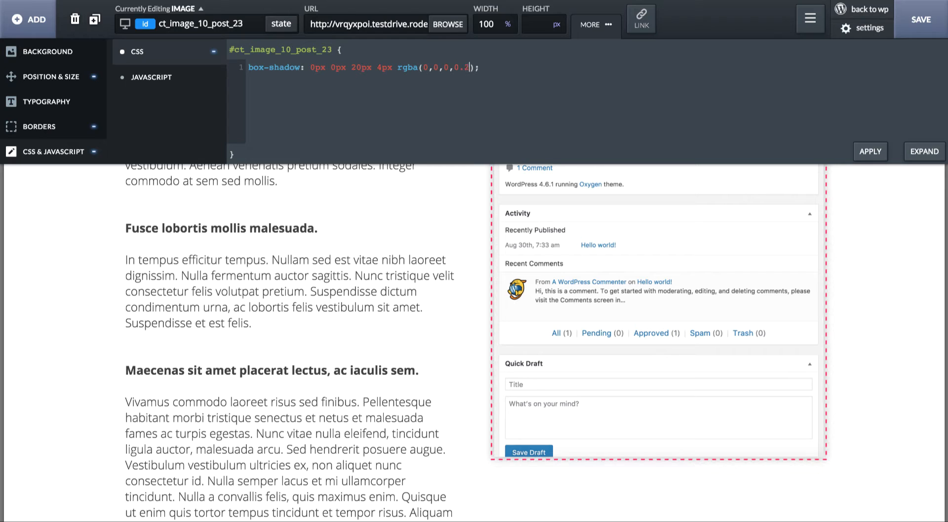
pyautogui.click(871, 338)
pyautogui.scroll(5, 867, 338)
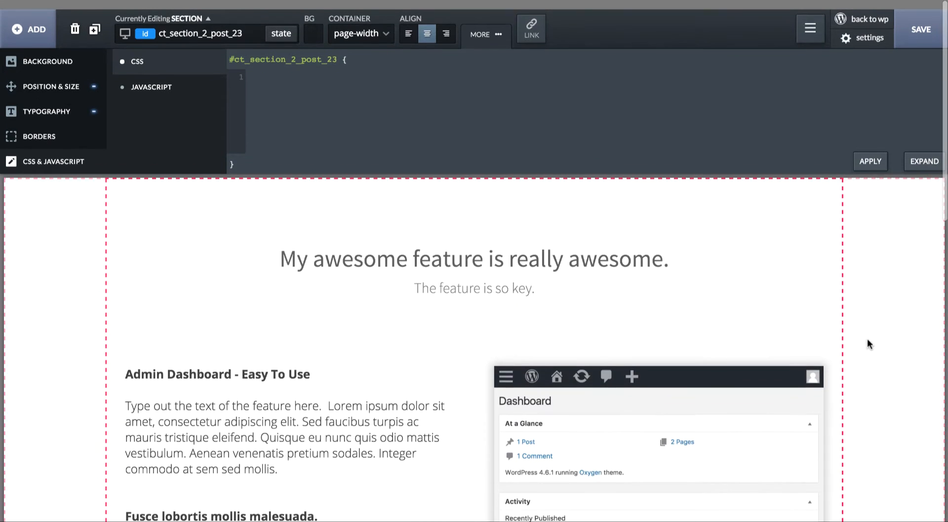
pyautogui.click(486, 28)
# Delete the end of the last feature paragraph from "Nulla semper lacus" through "massa." and finish editing the text.
pyautogui.scroll(-9, 487, 258)
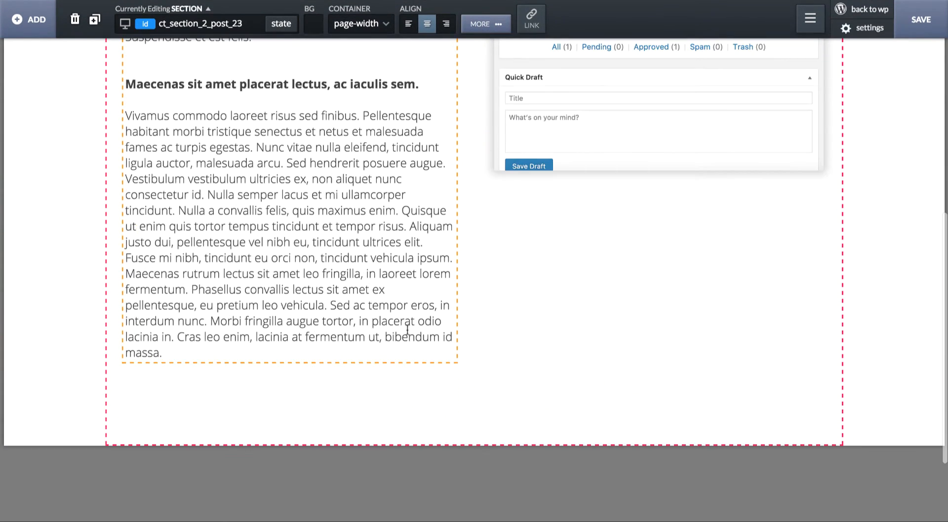
pyautogui.click(401, 237)
pyautogui.click(344, 207)
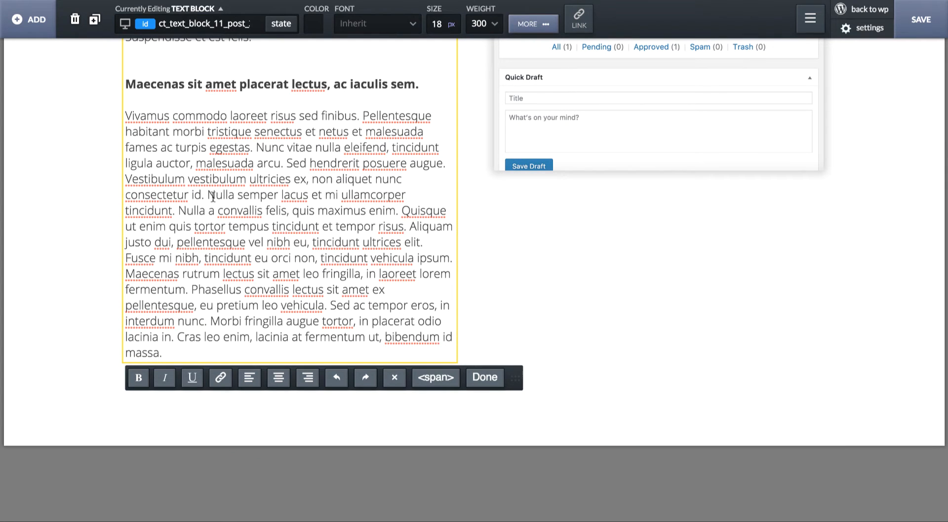
pyautogui.moveTo(207, 195); pyautogui.dragTo(260, 375)
pyautogui.press('BackSpace')
pyautogui.click(512, 247)
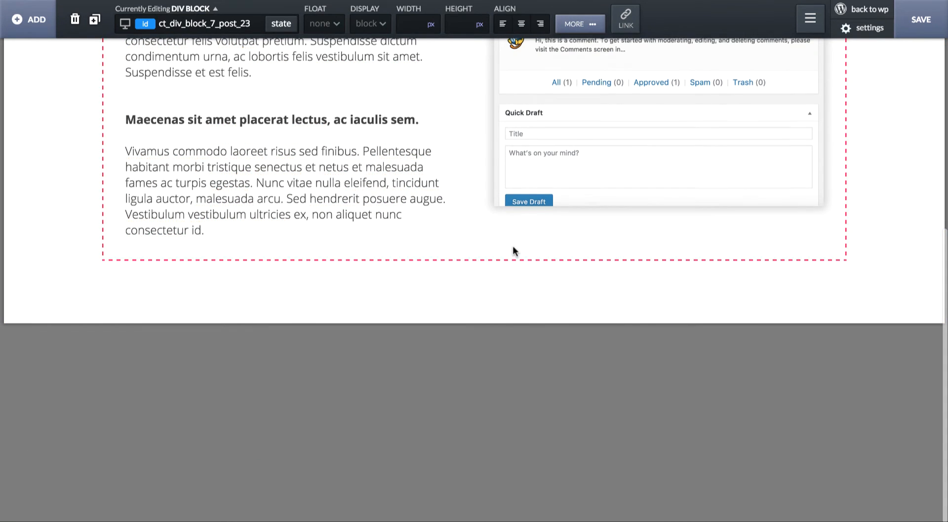
pyautogui.scroll(9, 512, 246)
pyautogui.click(850, 202)
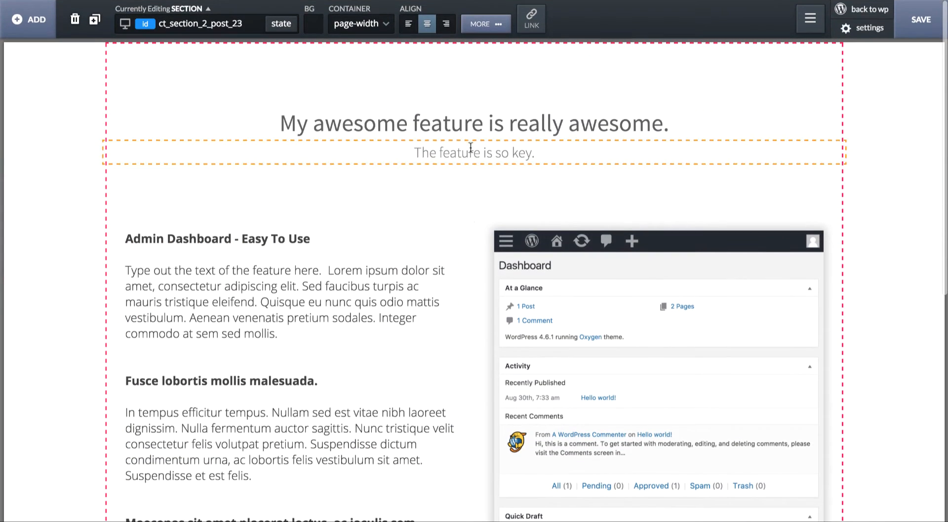
# Select the left column's div block and preview the layout for screens less than 992px wide.
pyautogui.click(487, 280)
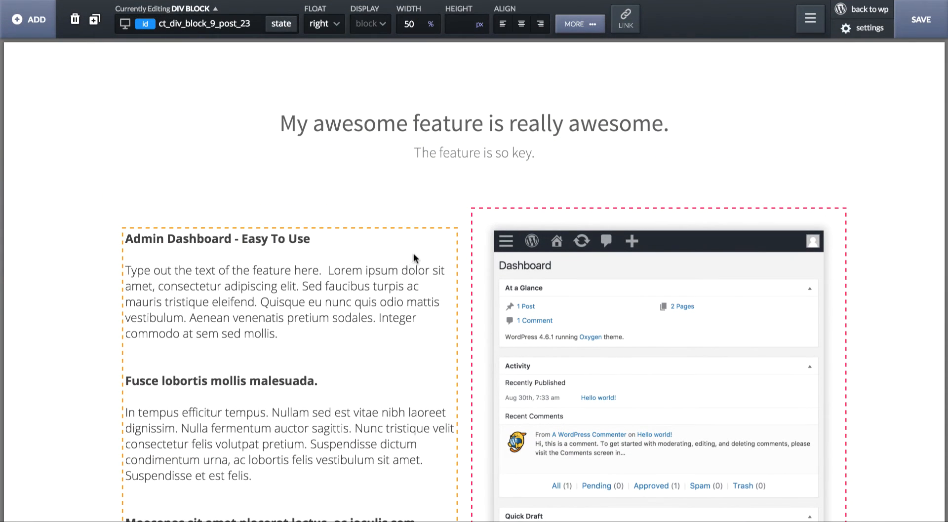
pyautogui.click(461, 222)
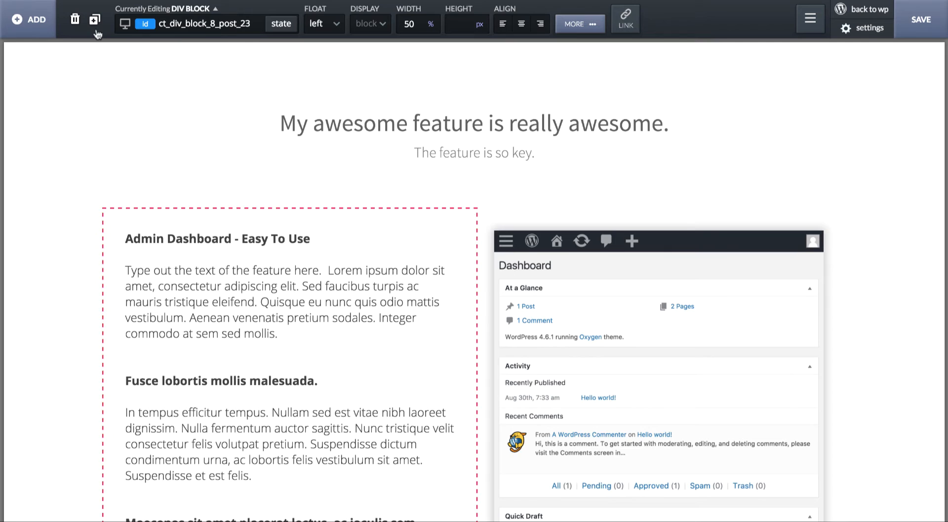
pyautogui.click(126, 27)
pyautogui.click(137, 57)
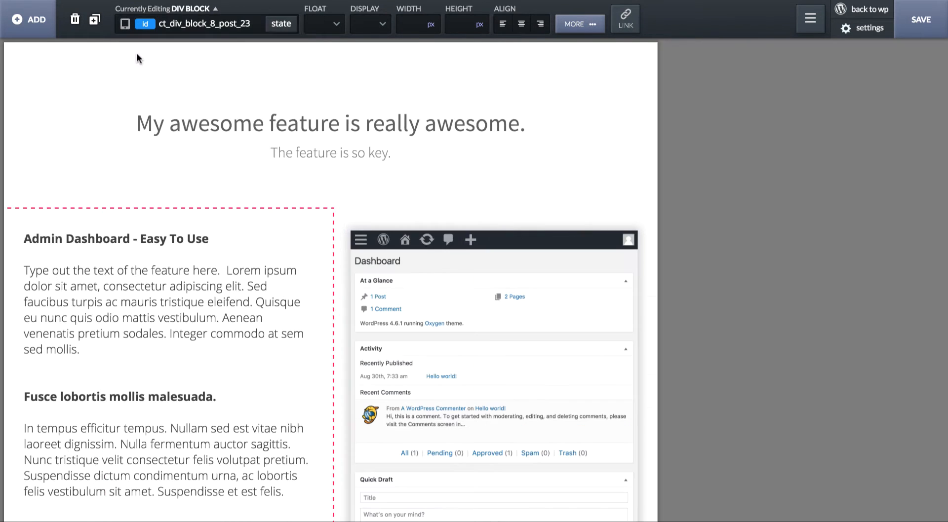
pyautogui.scroll(-5, 200, 176)
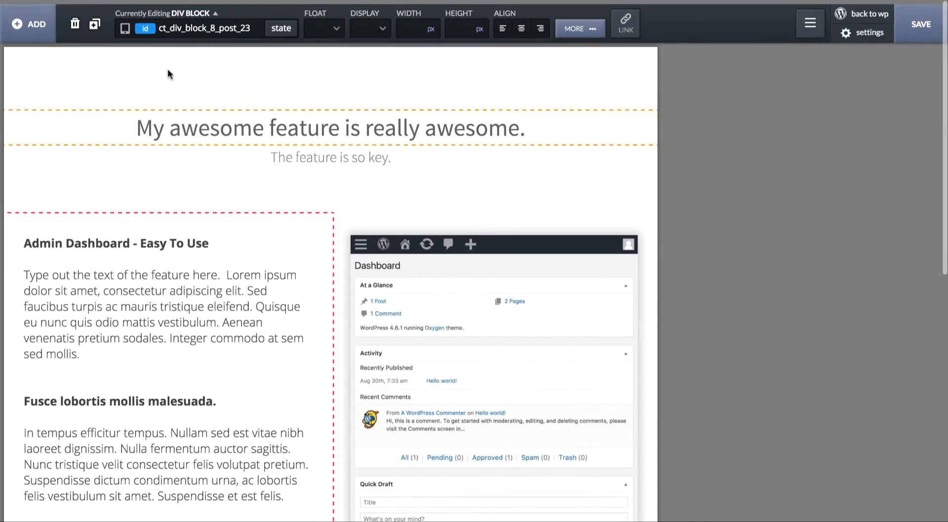
# For screens less than 768px wide, set the left text column's div block width to 100%.
pyautogui.click(125, 28)
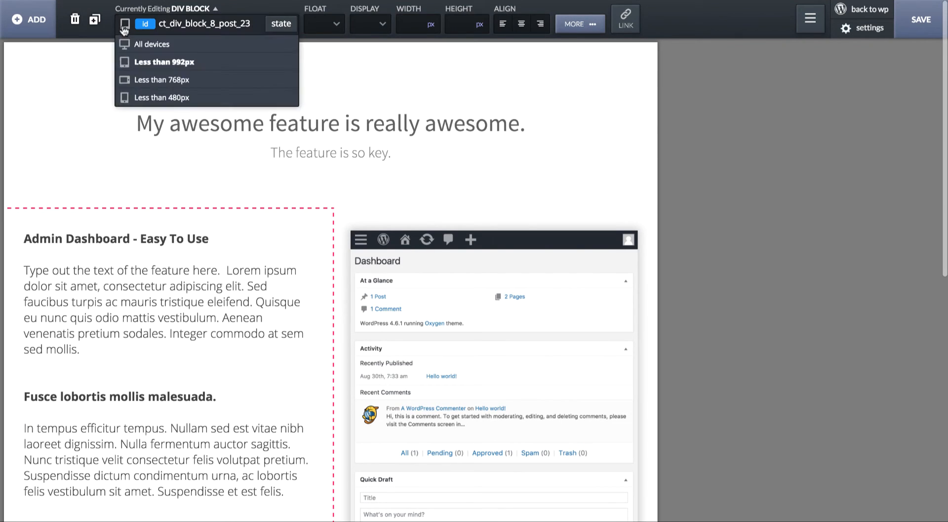
pyautogui.click(146, 80)
pyautogui.scroll(-7, 177, 247)
pyautogui.scroll(6, 176, 247)
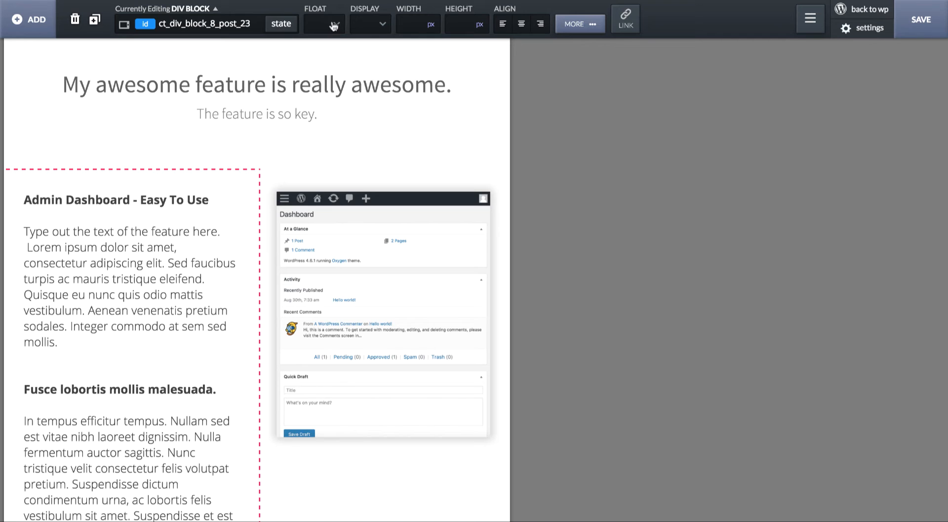
pyautogui.click(431, 30)
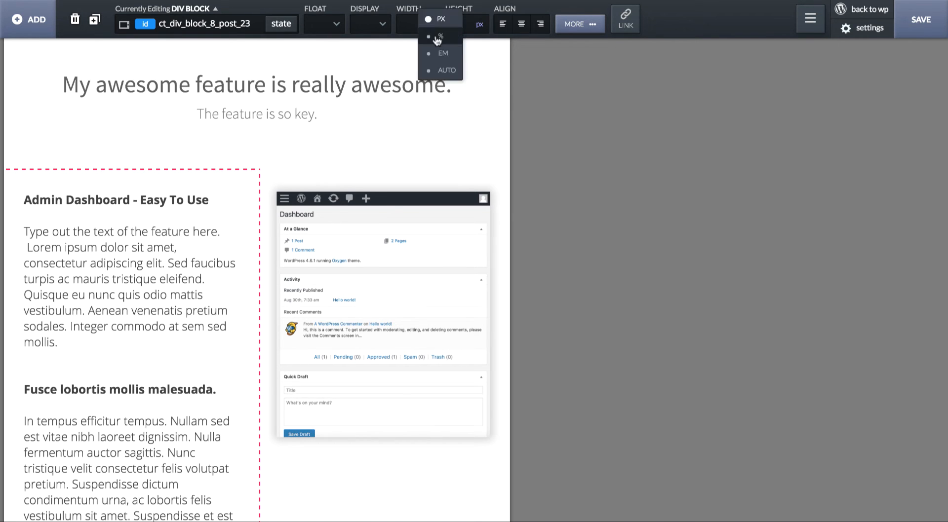
pyautogui.click(434, 42)
pyautogui.click(415, 26)
pyautogui.write('100')
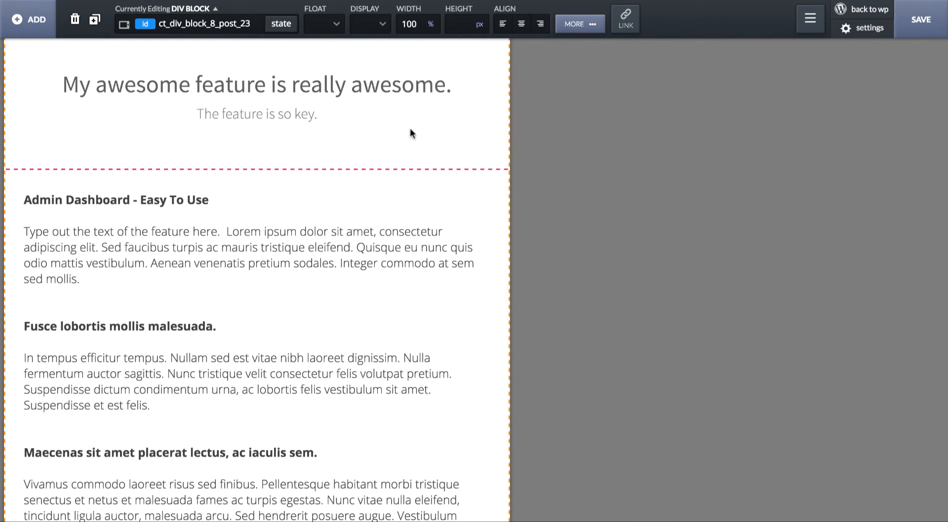
# At the same less than 768px breakpoint, set the width of the image column's div block to 100%.
pyautogui.scroll(-8, 409, 128)
pyautogui.click(290, 191)
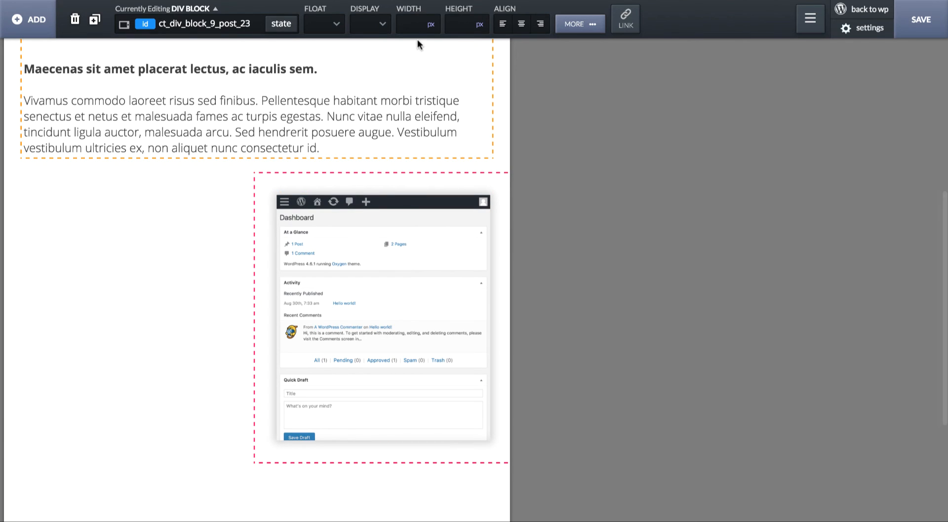
pyautogui.click(431, 31)
pyautogui.click(434, 42)
pyautogui.write('100')
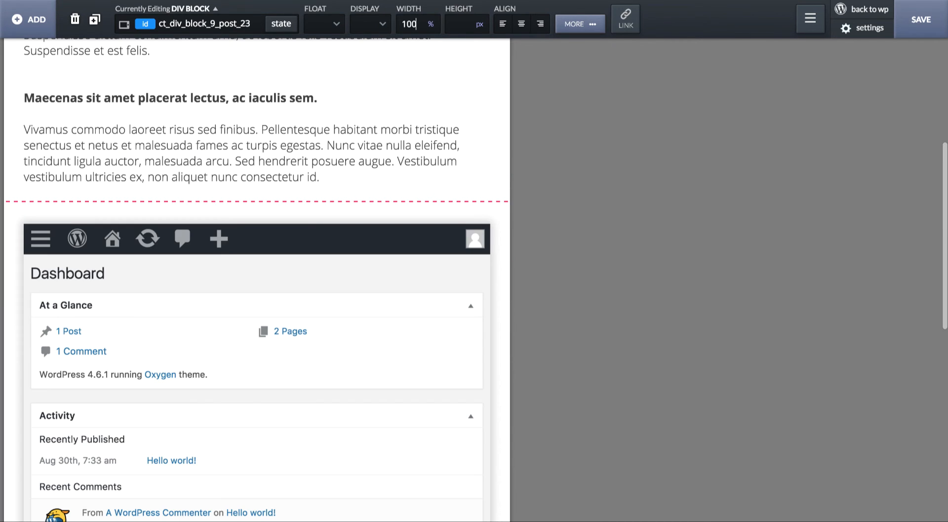
# Review the stacked text and image columns from headings to screenshot in the less than 768px view.
pyautogui.click(417, 124)
pyautogui.scroll(8, 417, 125)
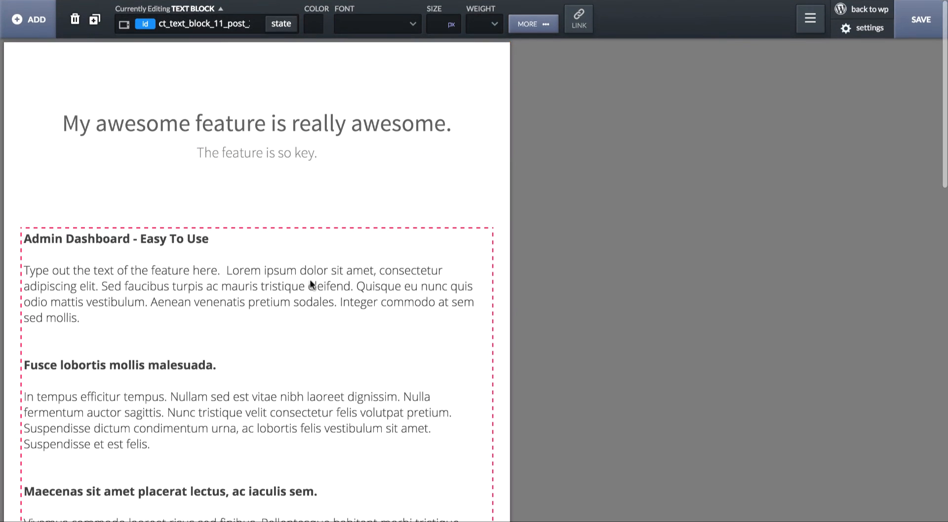
pyautogui.scroll(-9, 282, 303)
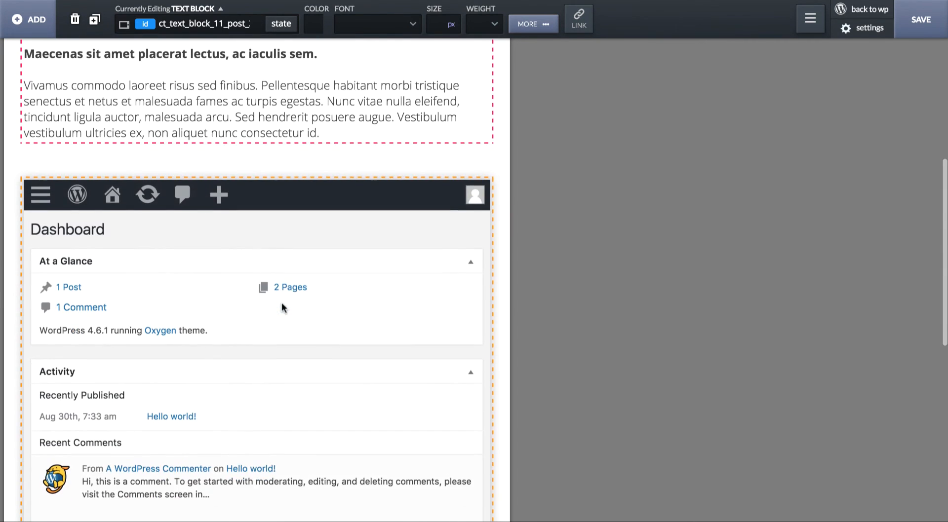
pyautogui.click(332, 275)
pyautogui.scroll(-8, 333, 277)
pyautogui.click(288, 366)
pyautogui.scroll(10, 288, 366)
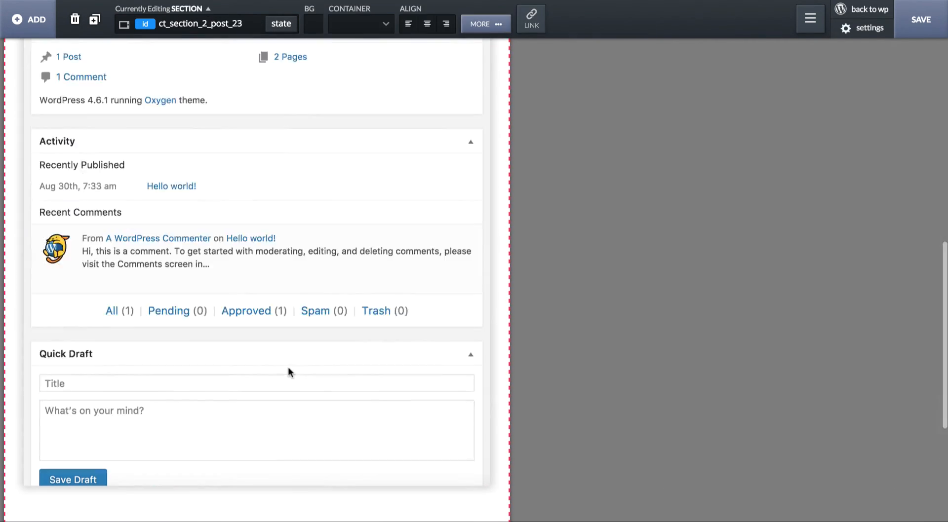
# Preview the whole section for screens less than 480px wide.
pyautogui.click(124, 24)
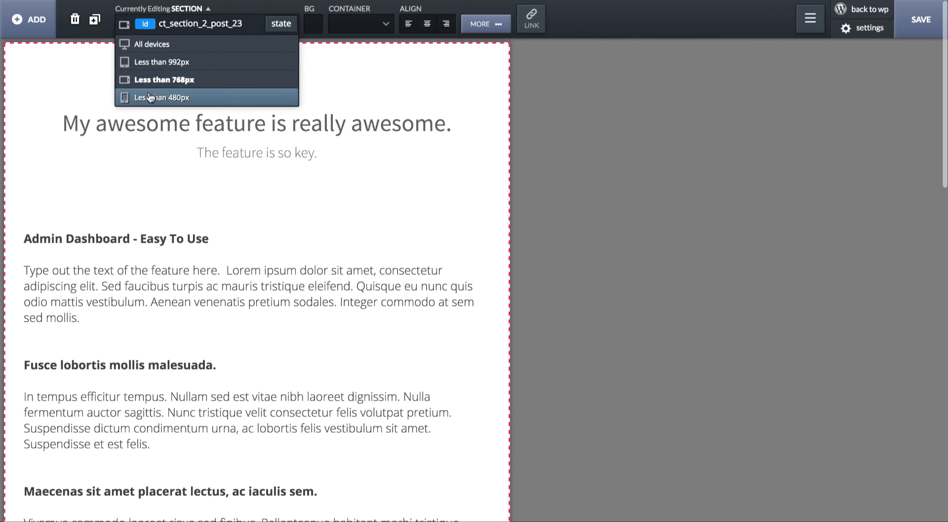
pyautogui.click(150, 96)
pyautogui.scroll(-8, 201, 282)
pyautogui.scroll(-8, 188, 323)
pyautogui.scroll(15, 189, 324)
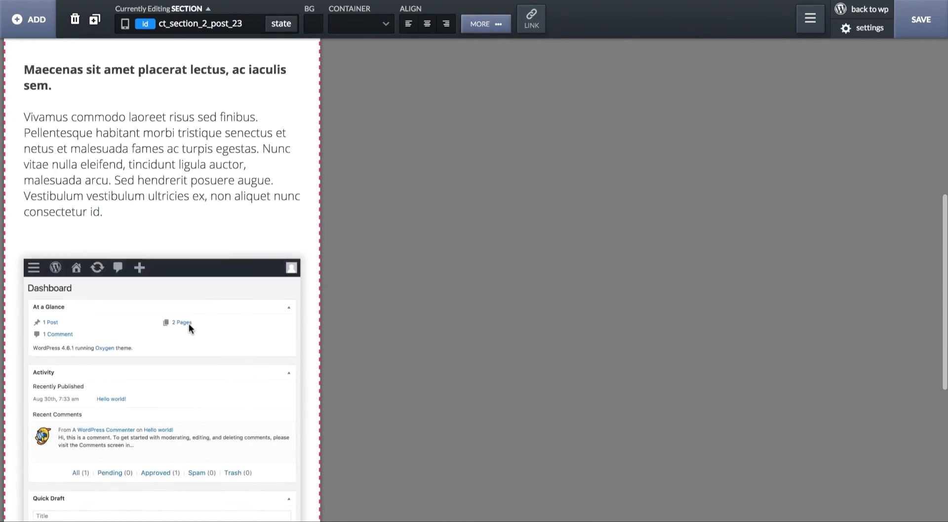
# Return to the All devices view and look over the full-width section.
pyautogui.click(125, 24)
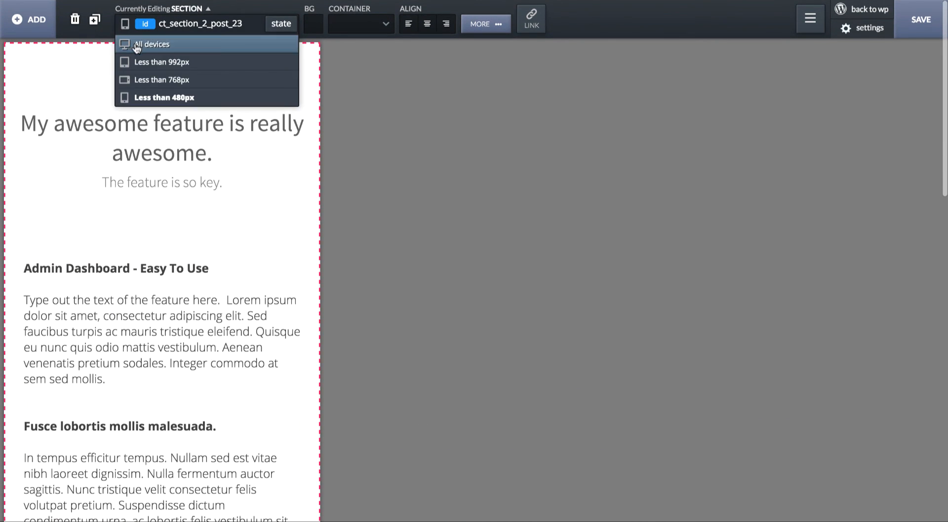
pyautogui.click(148, 43)
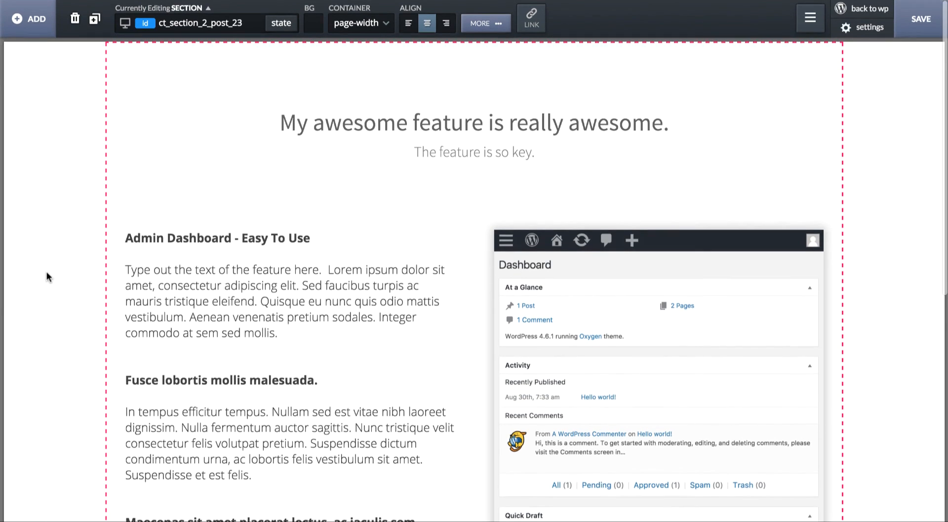
pyautogui.scroll(-6, 47, 271)
pyautogui.scroll(6, 47, 272)
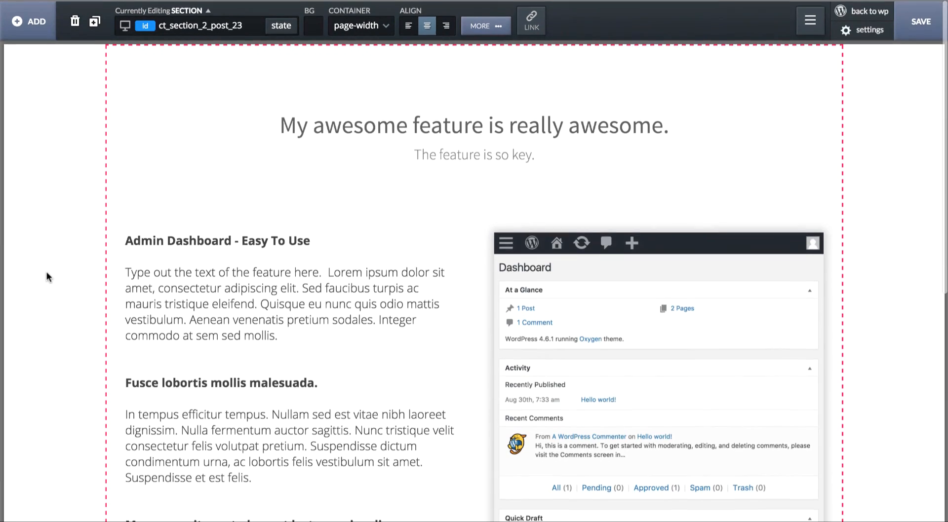